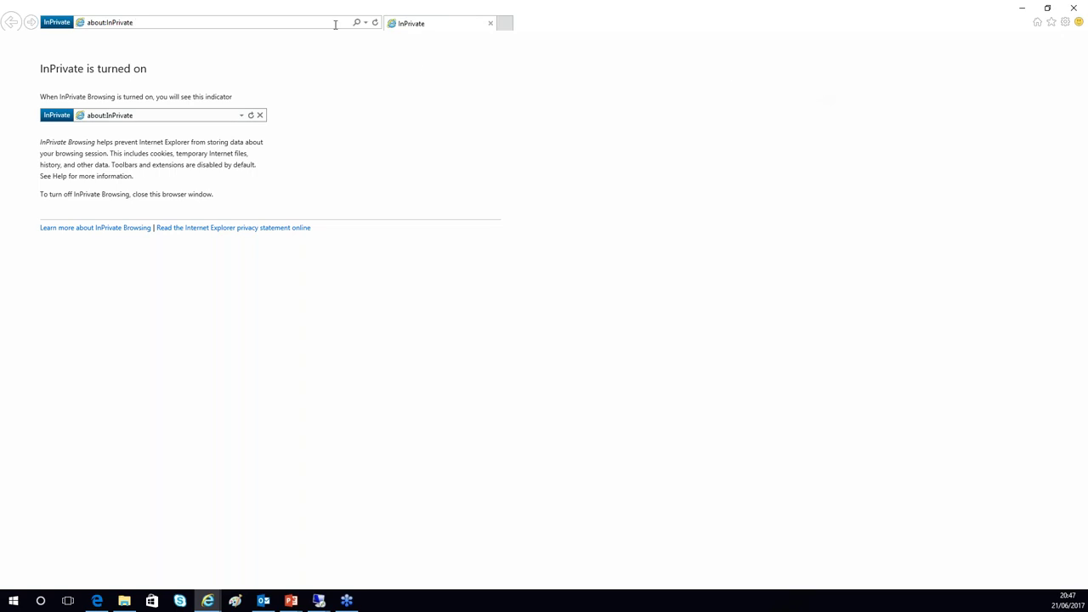
- Go to portal.office.com from the address-bar history, showing the EMS Training branded sign-in page
click(365, 23)
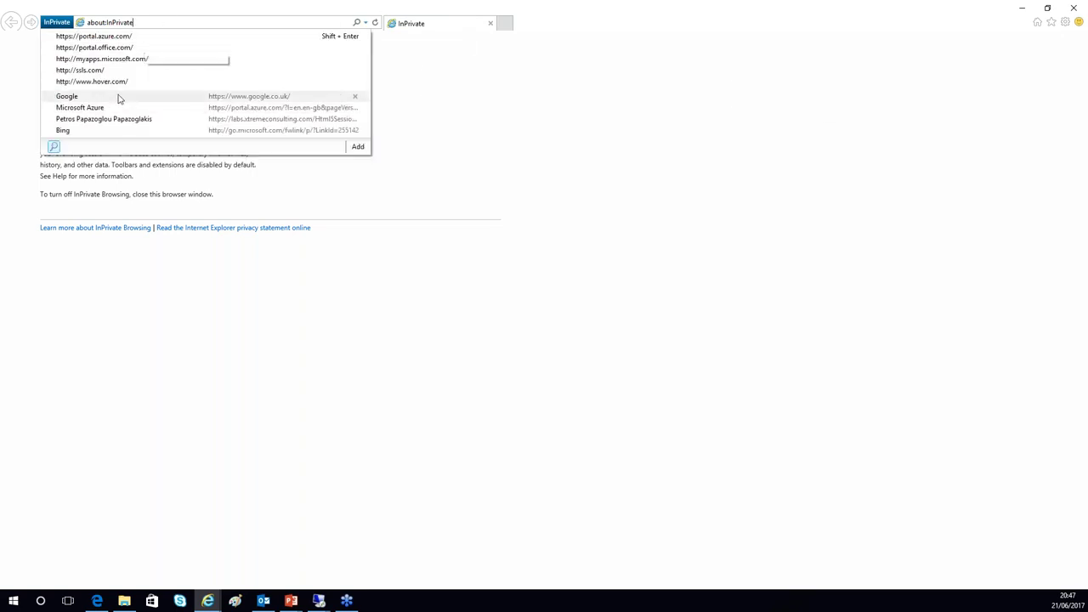
click(109, 59)
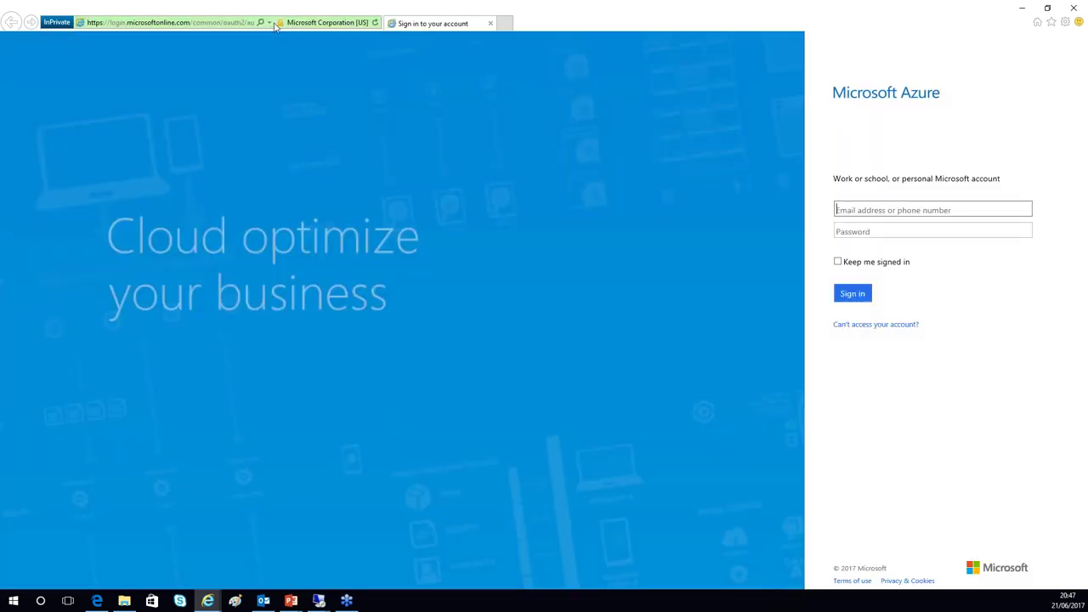
click(143, 22)
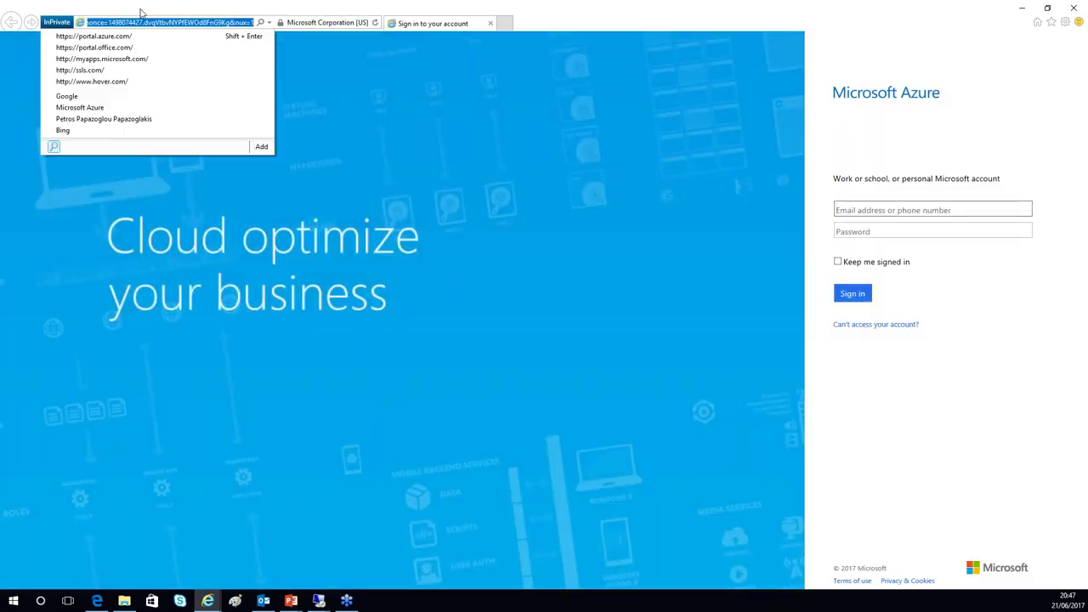
click(110, 49)
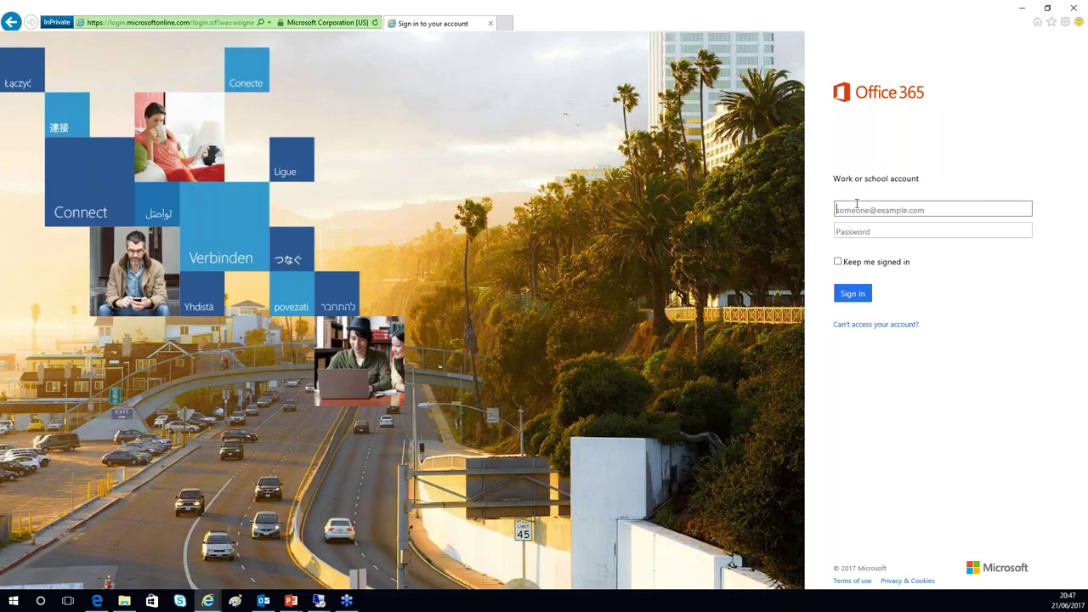
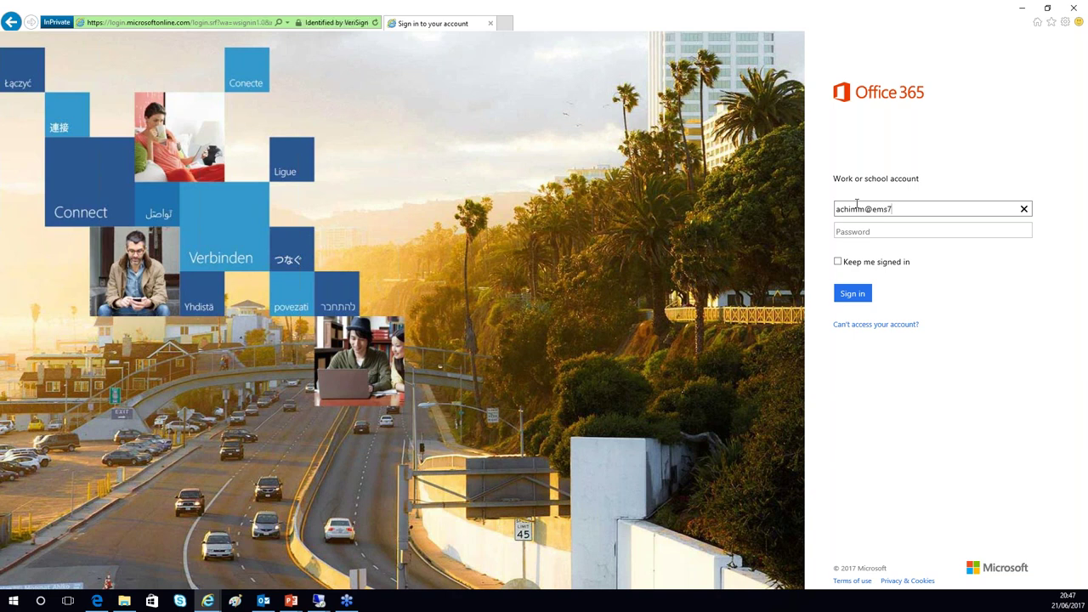
- Enter the user's work account address on the onmicrosoft.com domain and move to the password field
key(Tab)
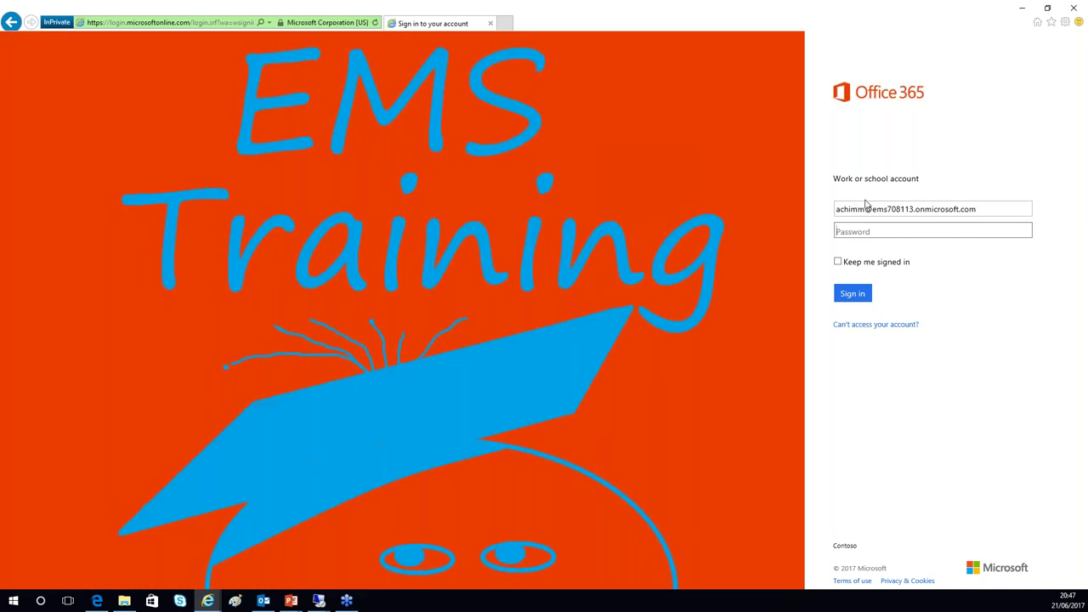
drag(873, 209, 984, 215)
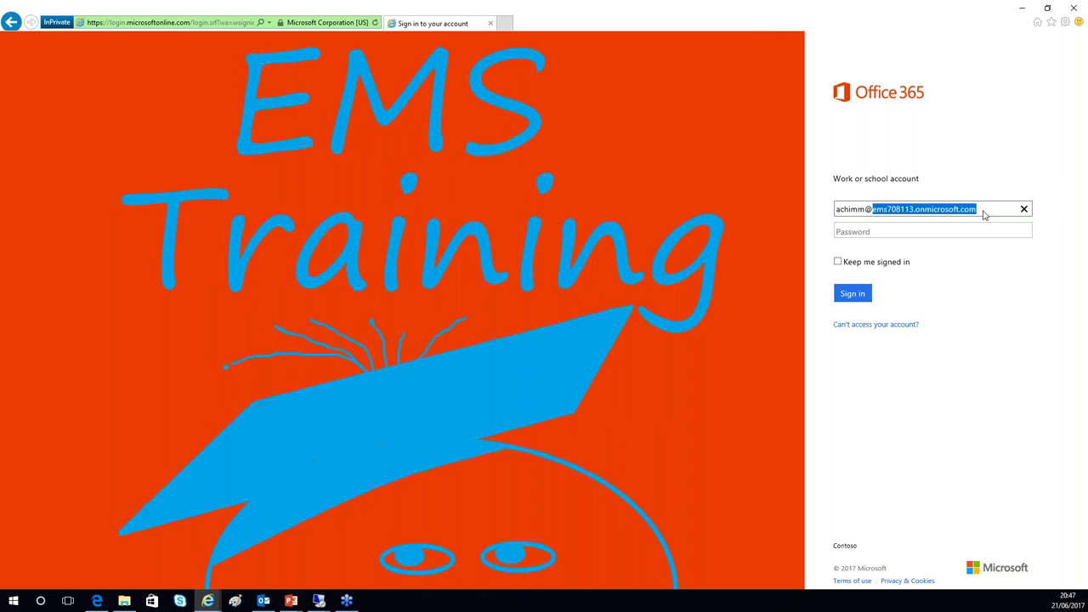
click(843, 232)
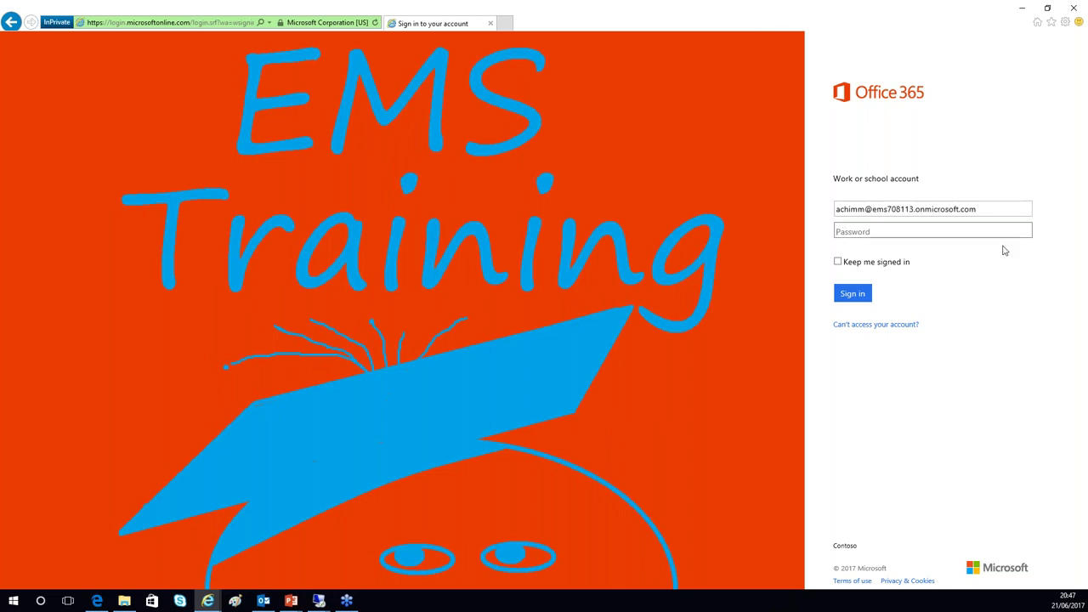
drag(874, 210, 981, 211)
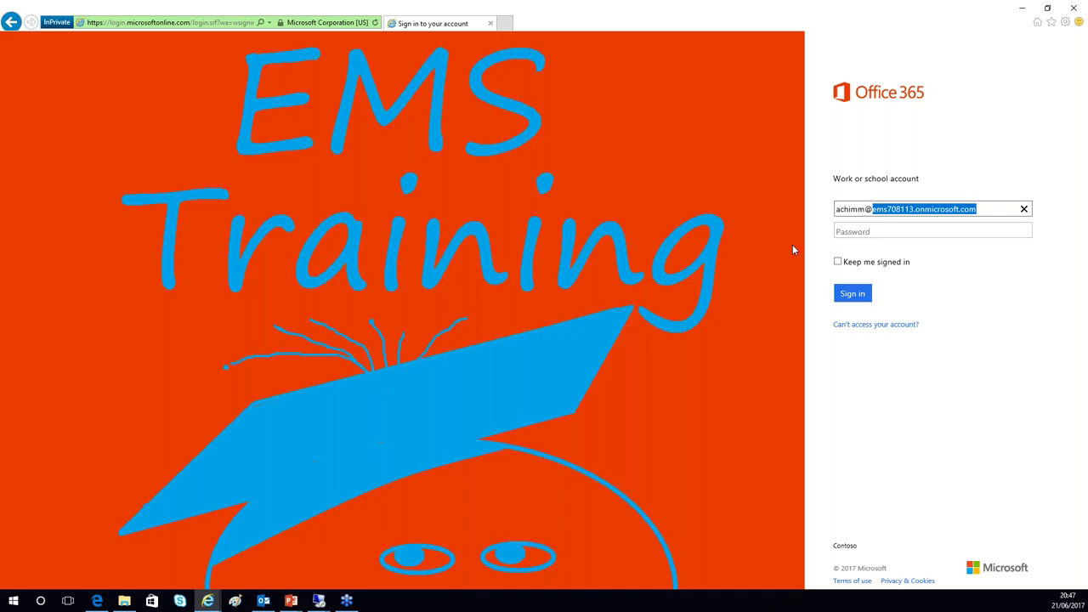
click(846, 228)
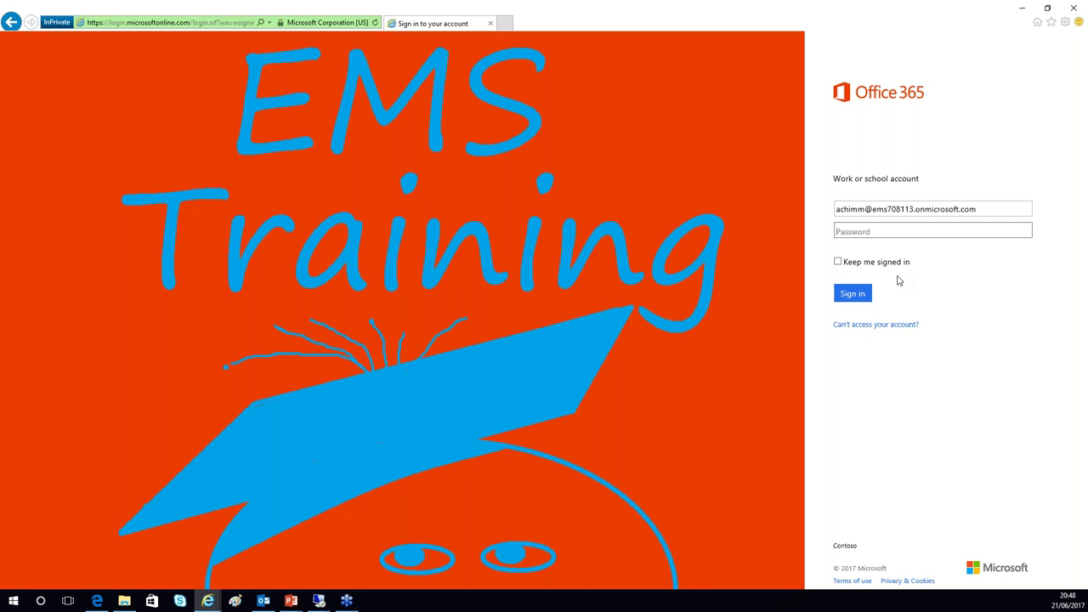
- Sign in with the account password to reach the Office 365 home
text(•••••••)
click(844, 295)
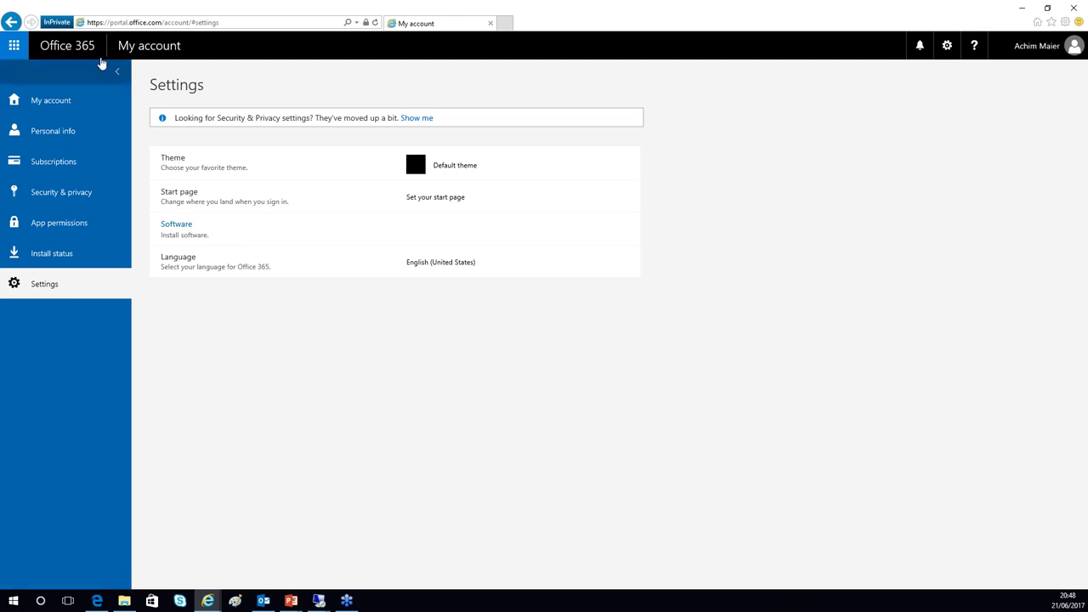
click(14, 47)
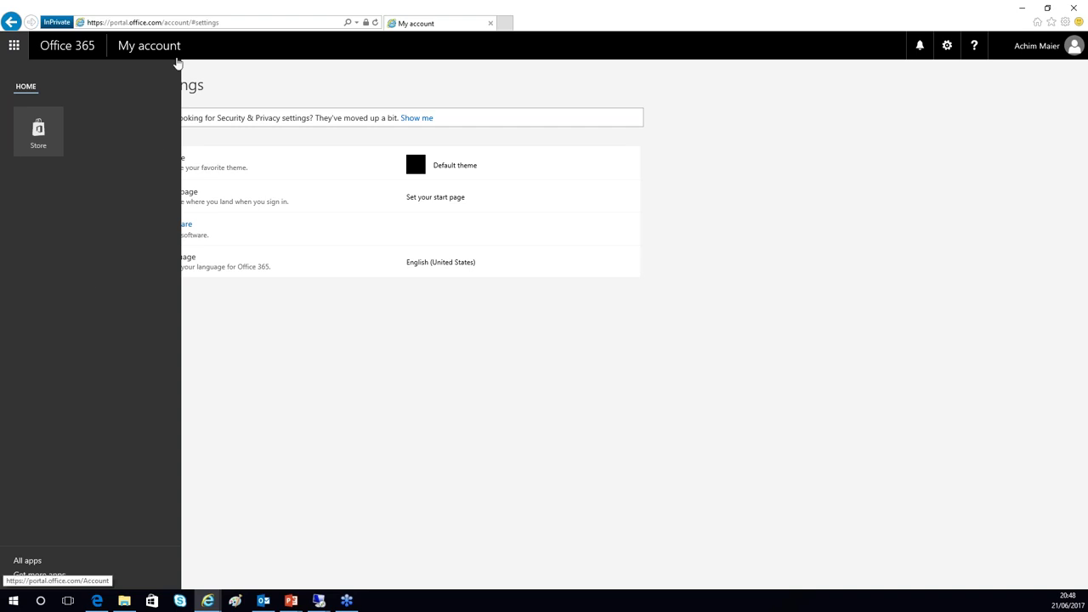
click(204, 44)
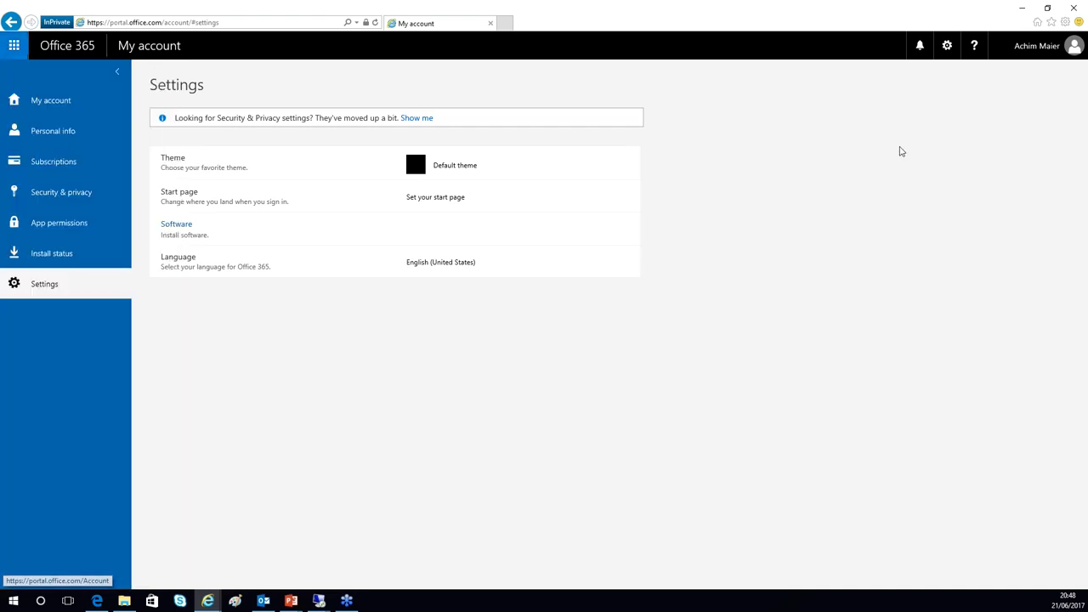
- Open My account and view the Personal info page from the account menu
click(946, 46)
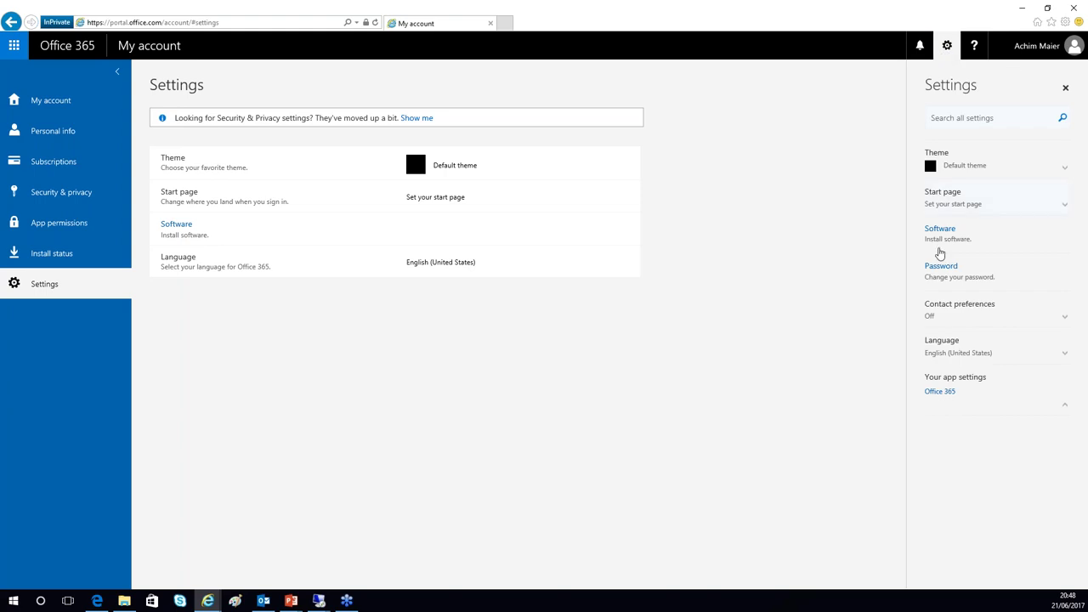
click(1039, 45)
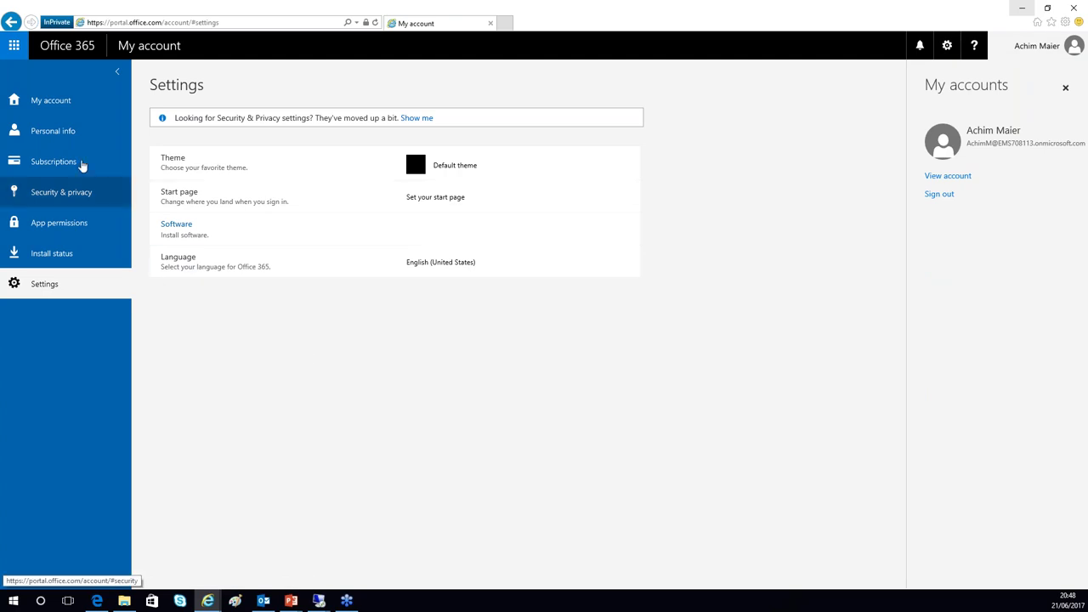
click(64, 109)
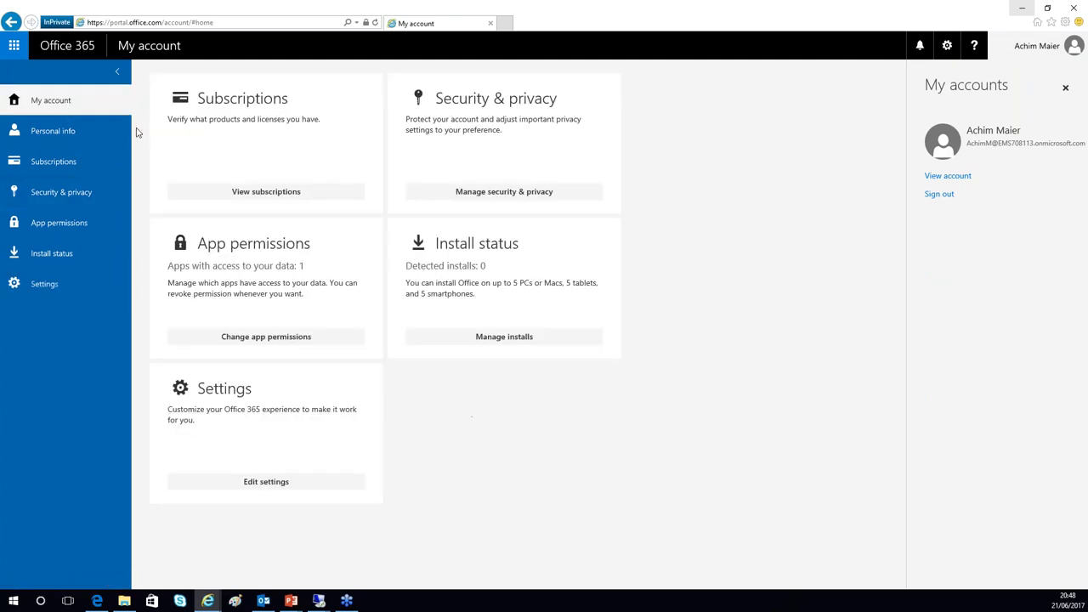
click(81, 136)
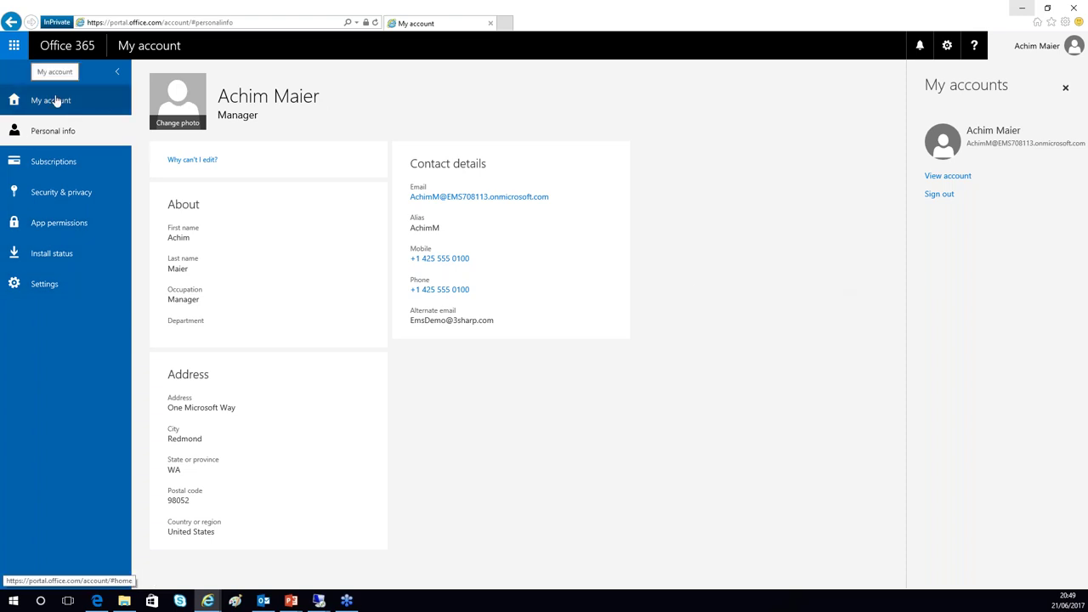
click(505, 23)
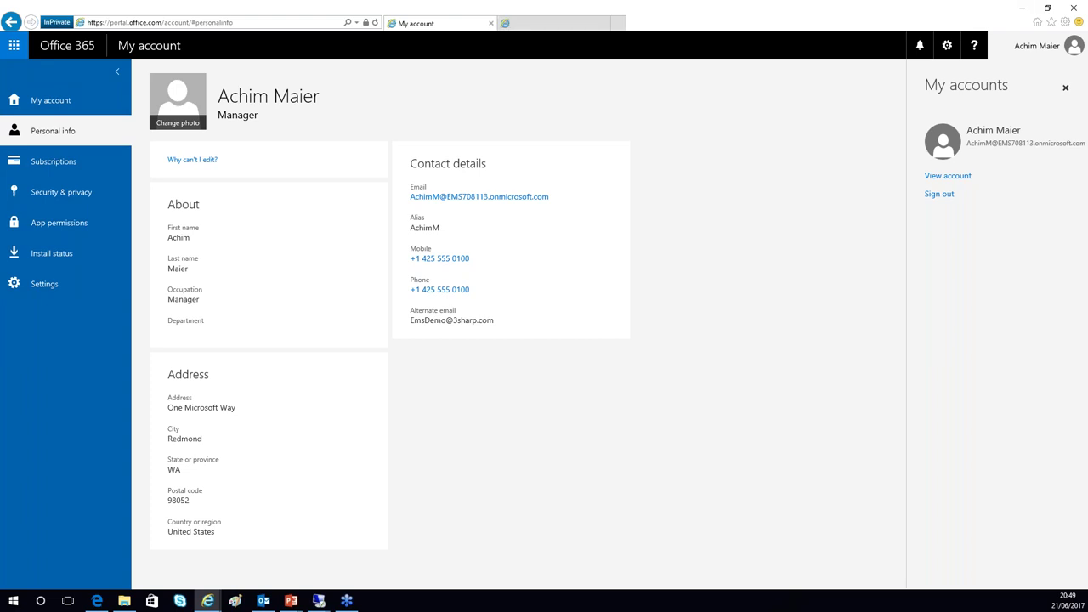
- Switch between tabs and open the My Apps site in the new private tab
click(366, 24)
click(423, 26)
click(572, 28)
click(365, 23)
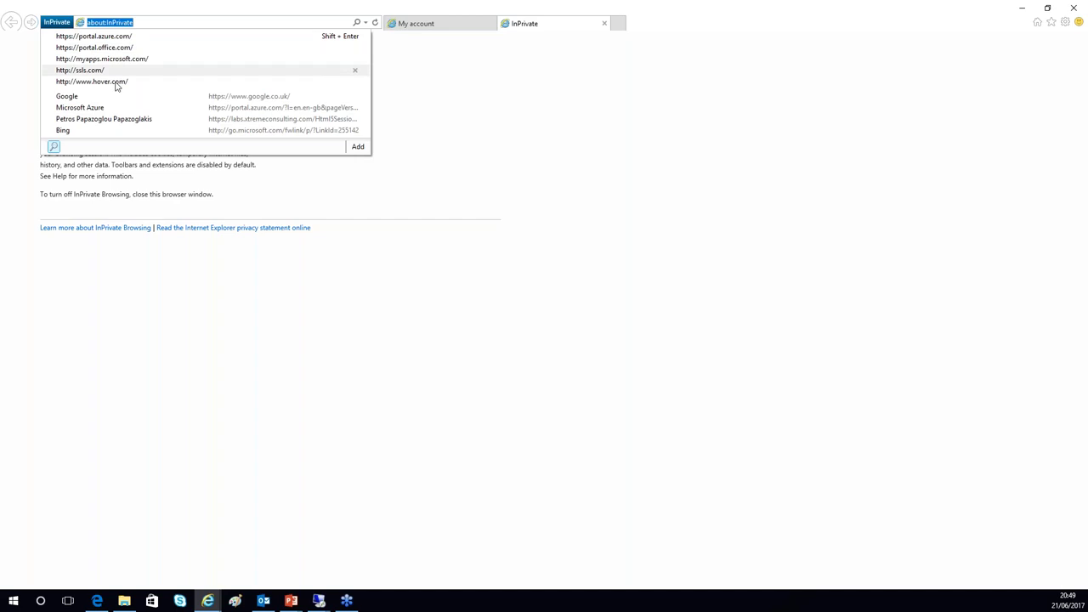
click(124, 59)
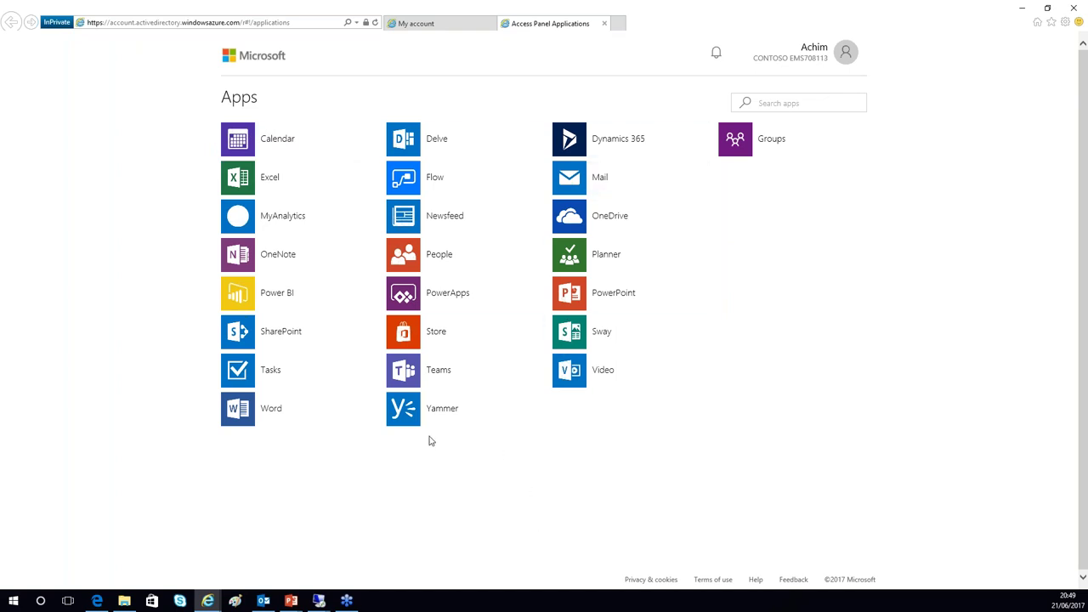
- Try the Mail app, close its error and Apps tabs, and read the 'Why can't I edit?' note
click(575, 176)
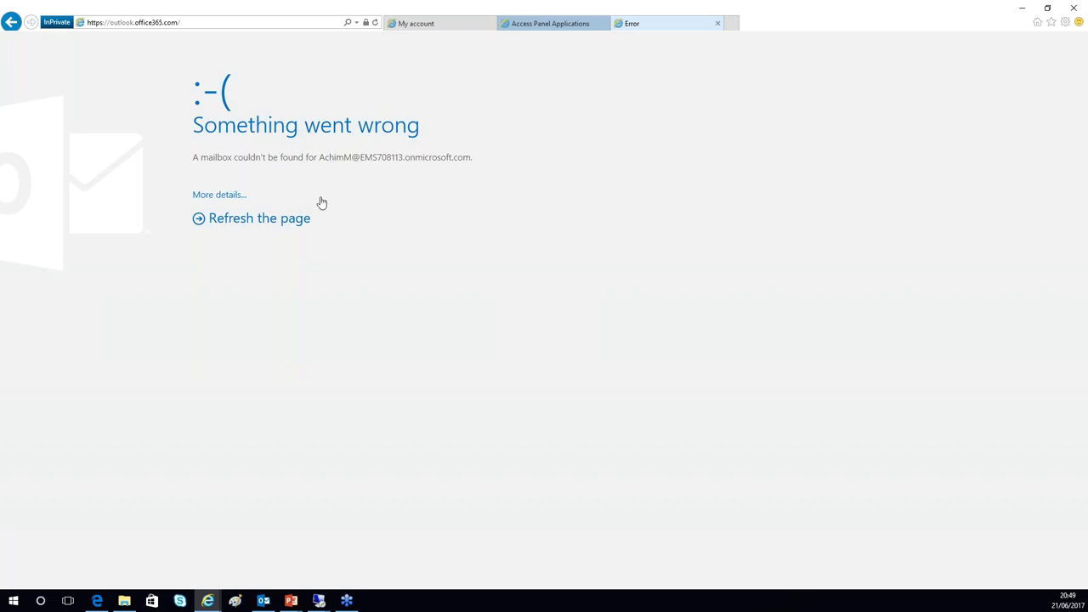
click(11, 21)
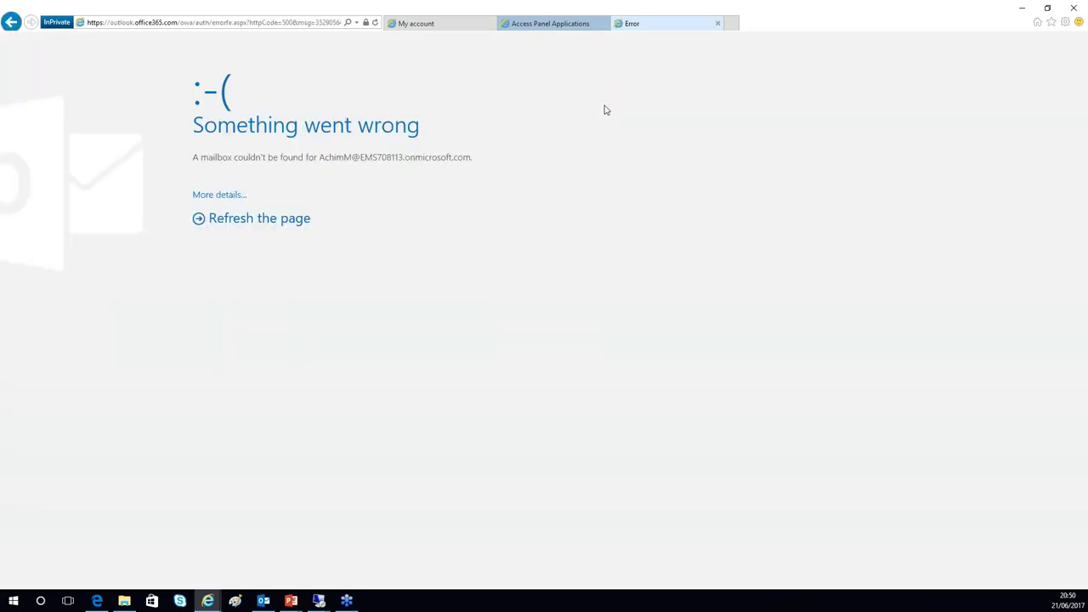
click(718, 25)
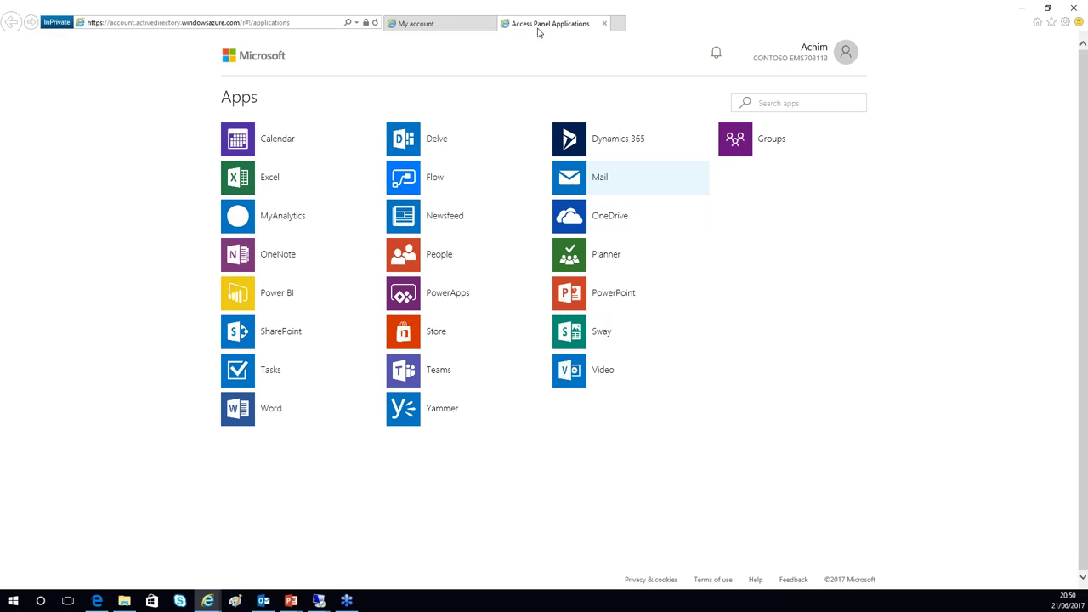
click(604, 23)
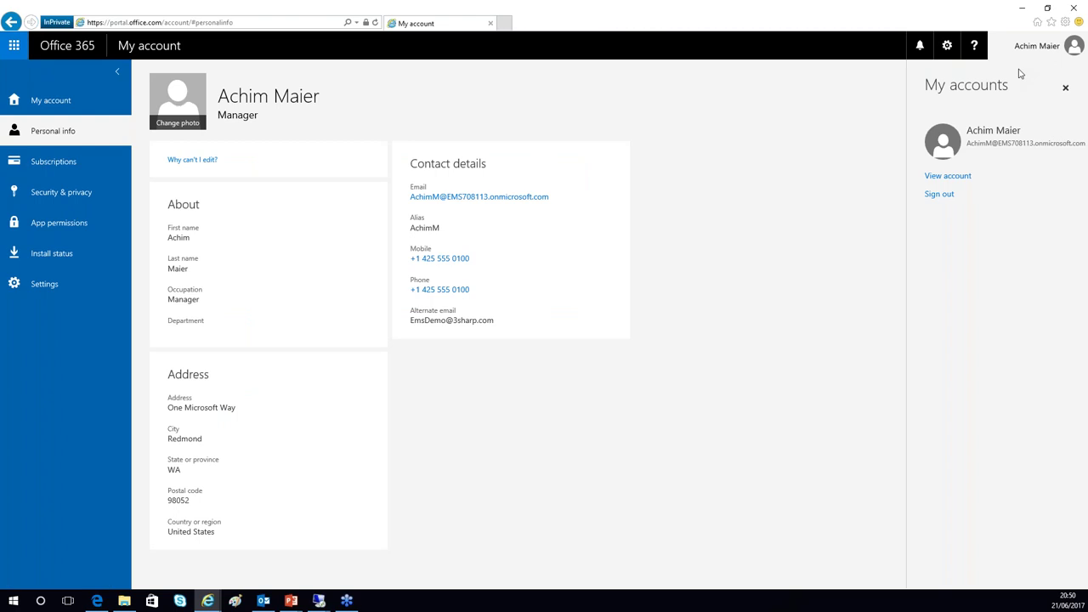
click(192, 159)
click(798, 91)
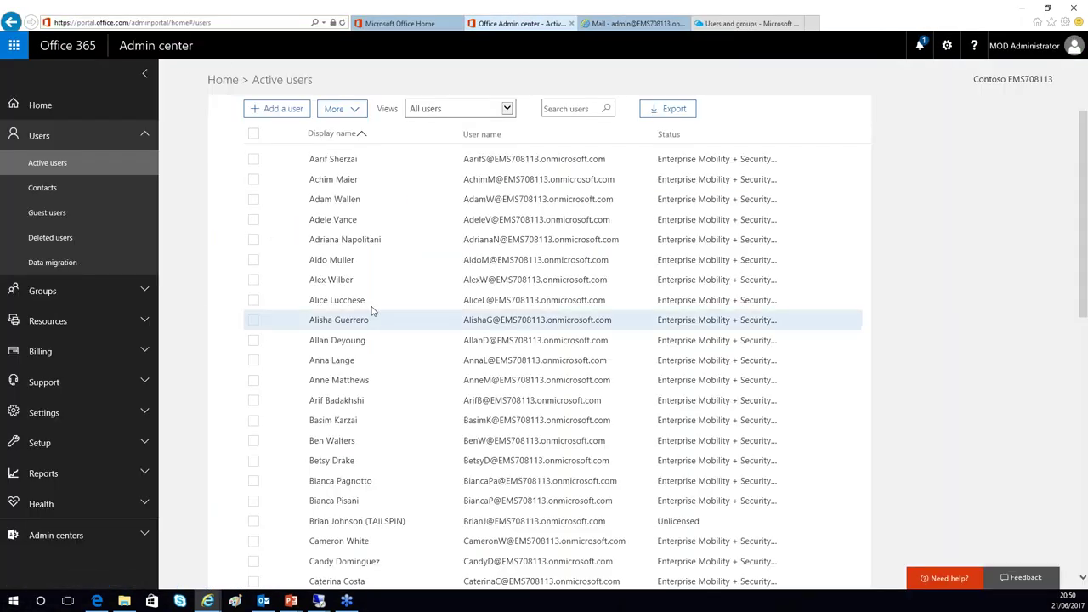
- Turn on the Office 365 Enterprise E5 license for the user and save it
drag(340, 179, 342, 183)
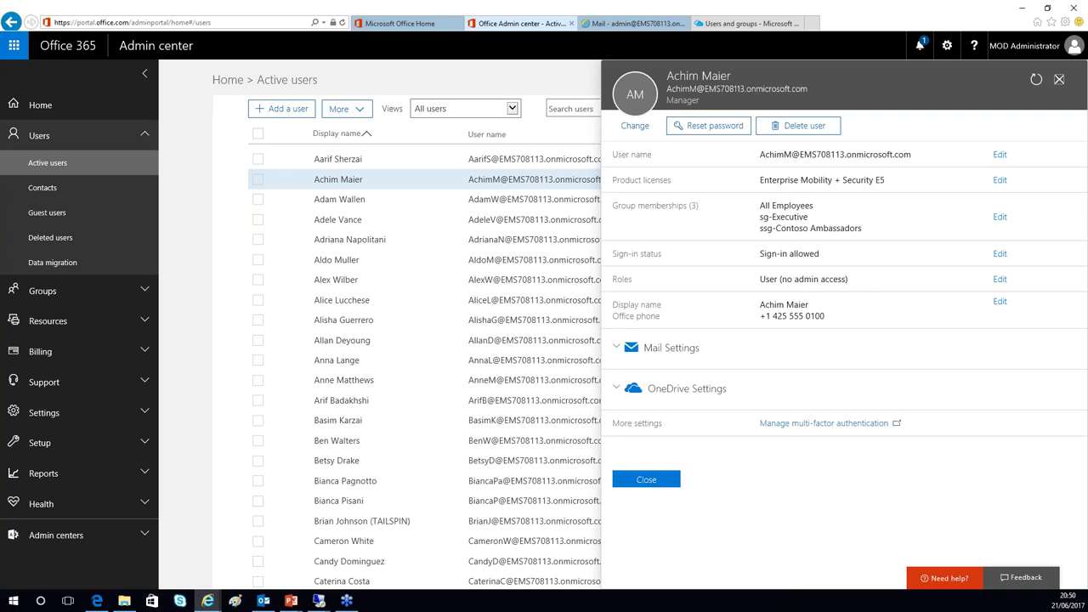
click(1000, 180)
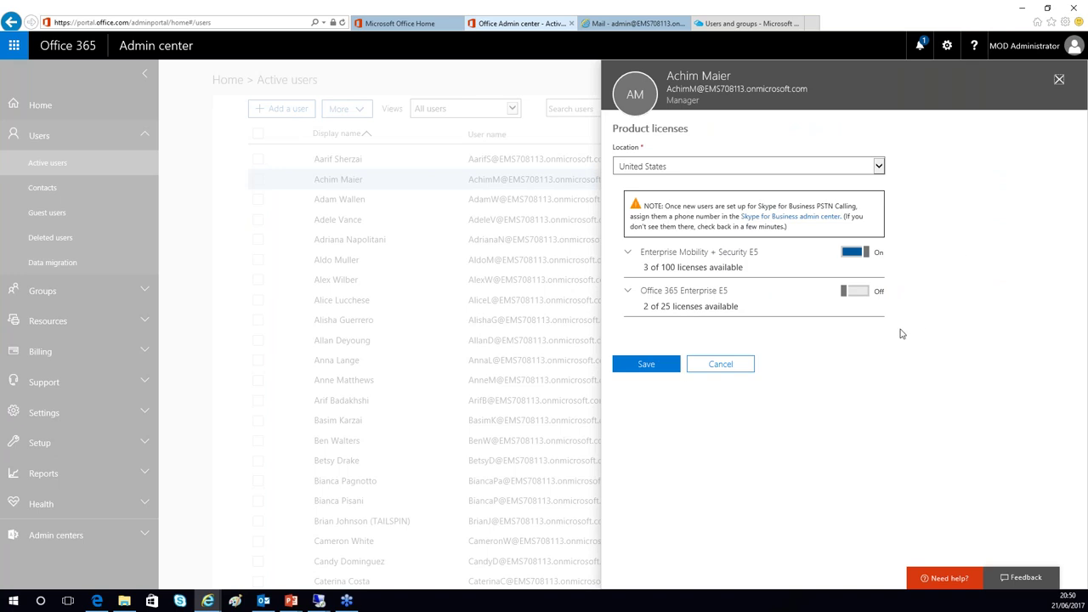
click(855, 291)
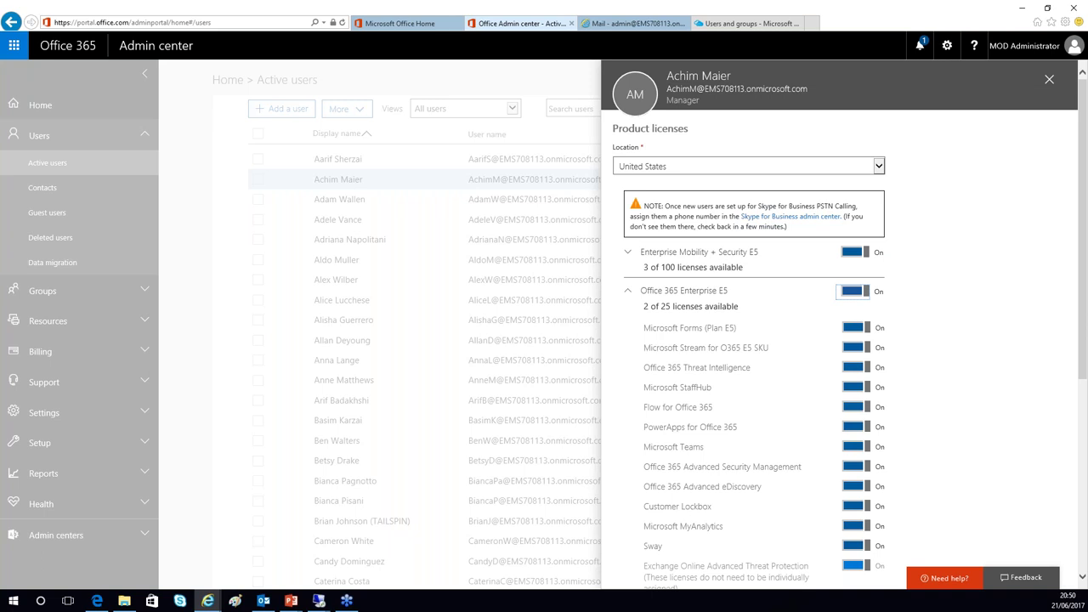
scroll(952, 316, down, 4)
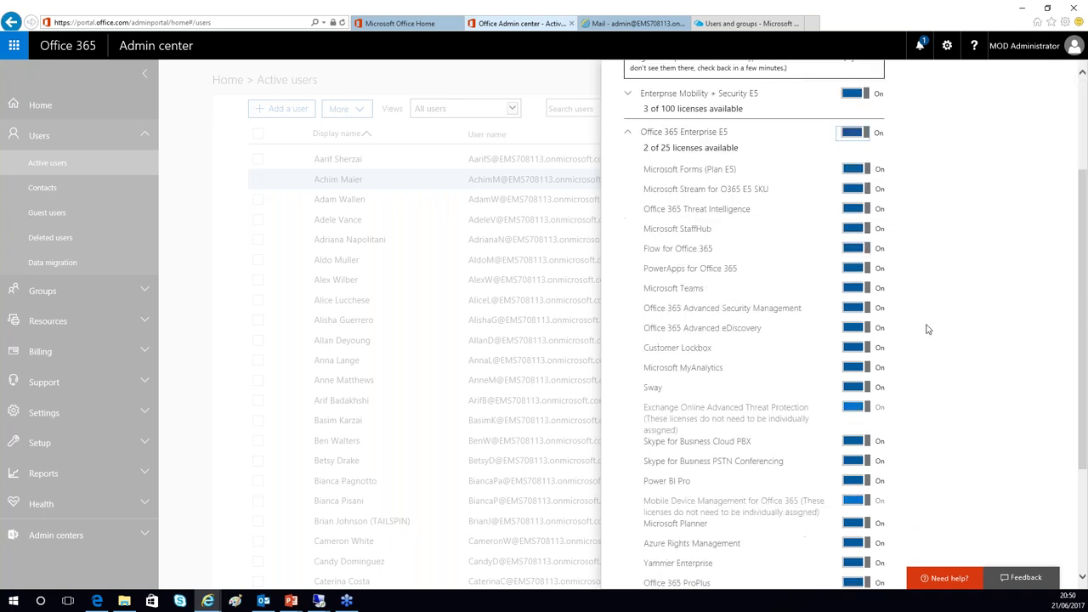
scroll(901, 311, down, 5)
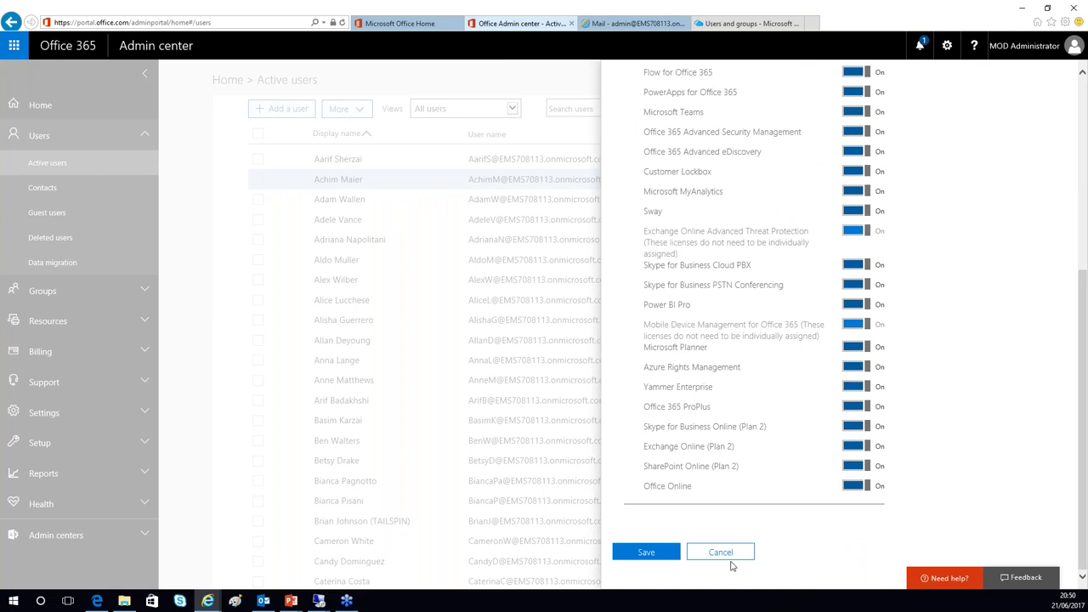
click(646, 558)
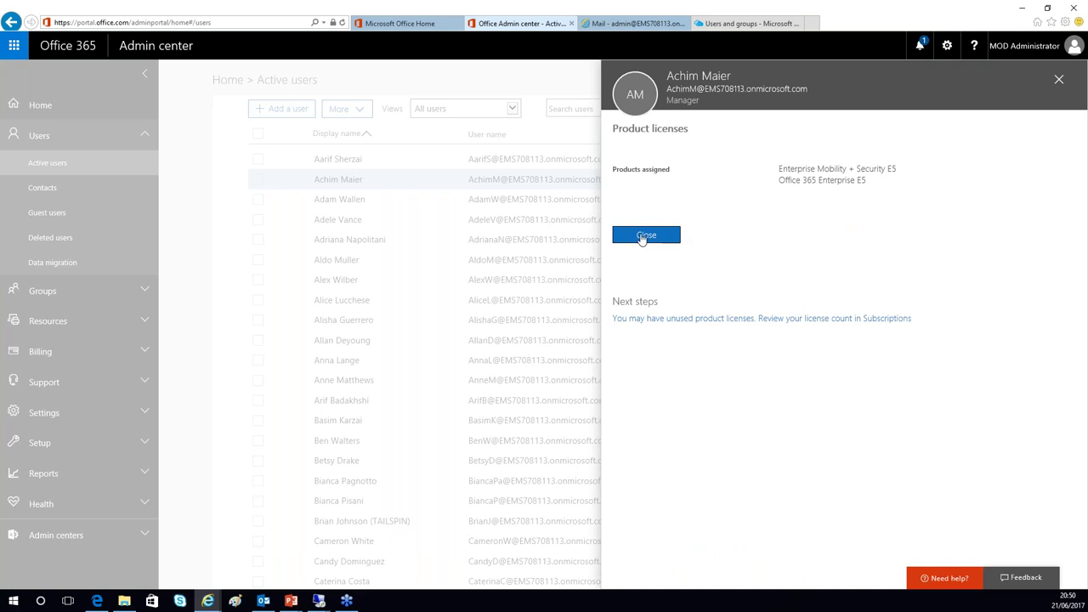
click(646, 236)
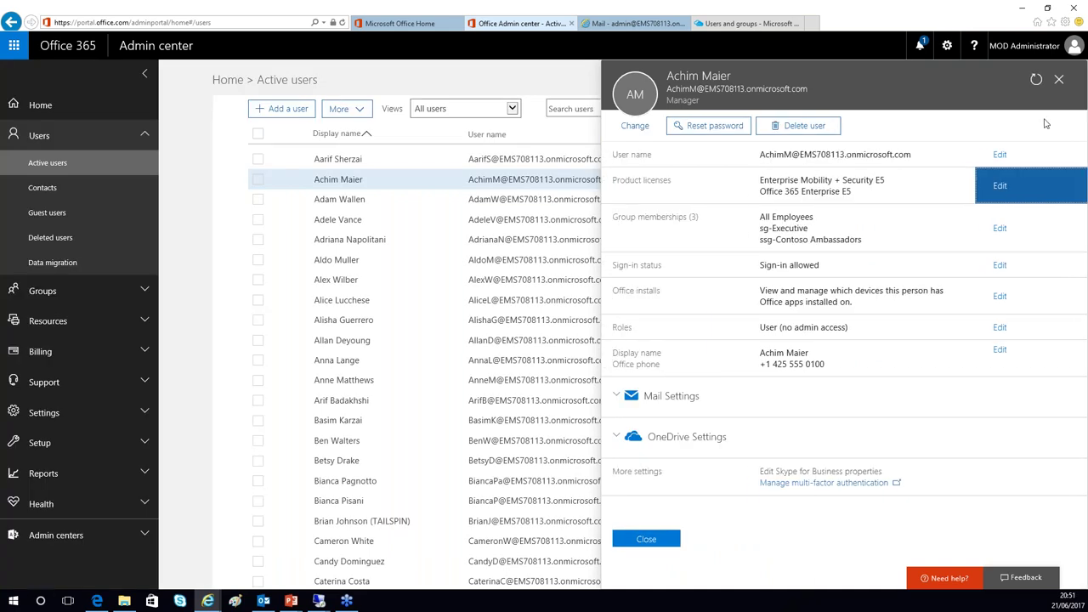
click(1059, 79)
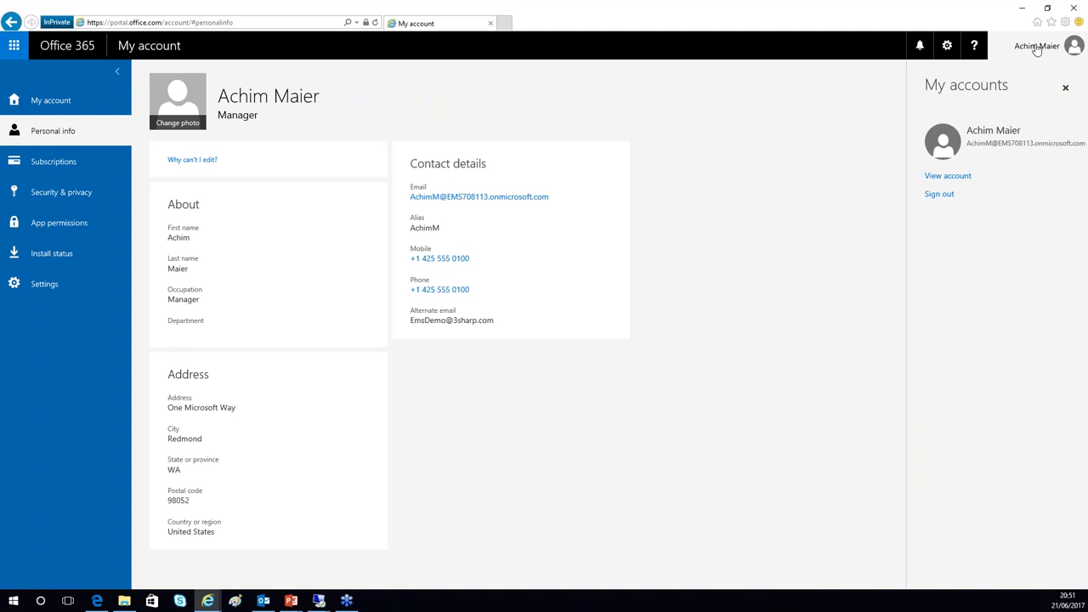
- Sign the user out, close the InPrivate window, and open a fresh one with Ctrl+Shift+P
click(1037, 47)
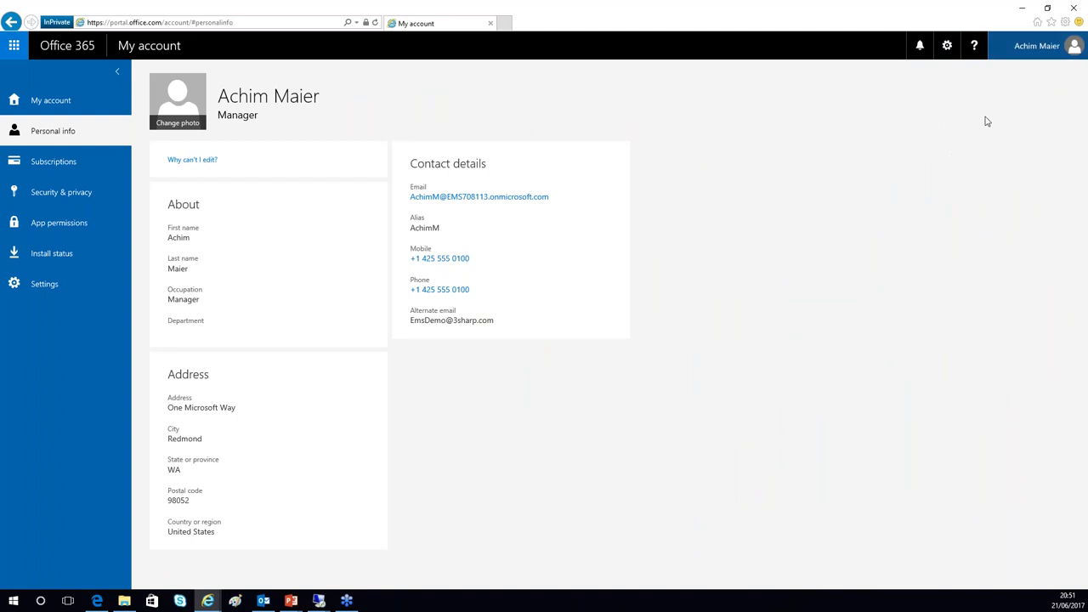
click(1037, 47)
click(965, 190)
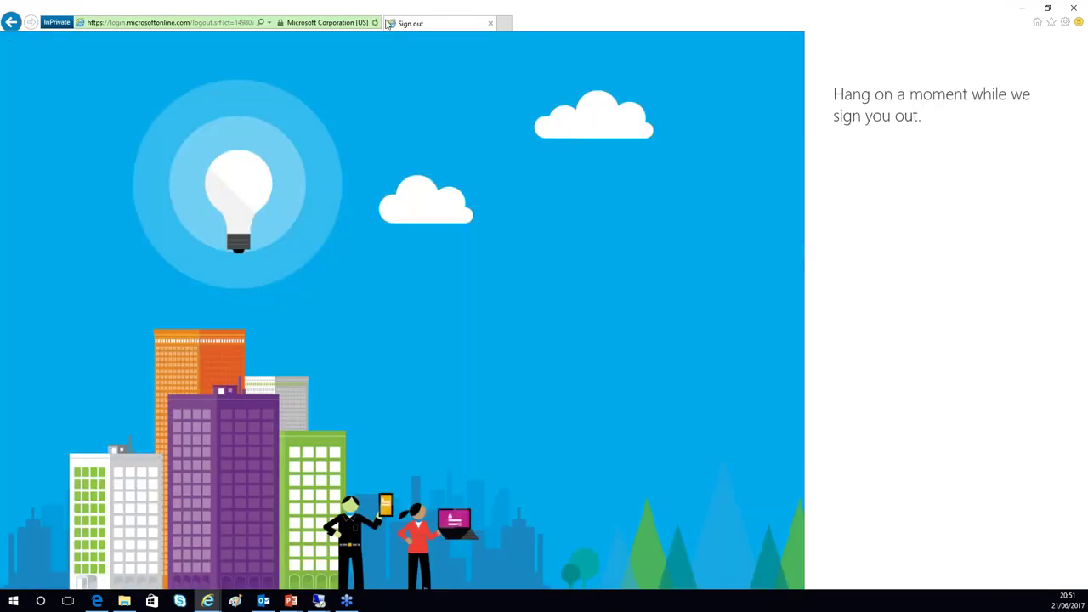
click(270, 25)
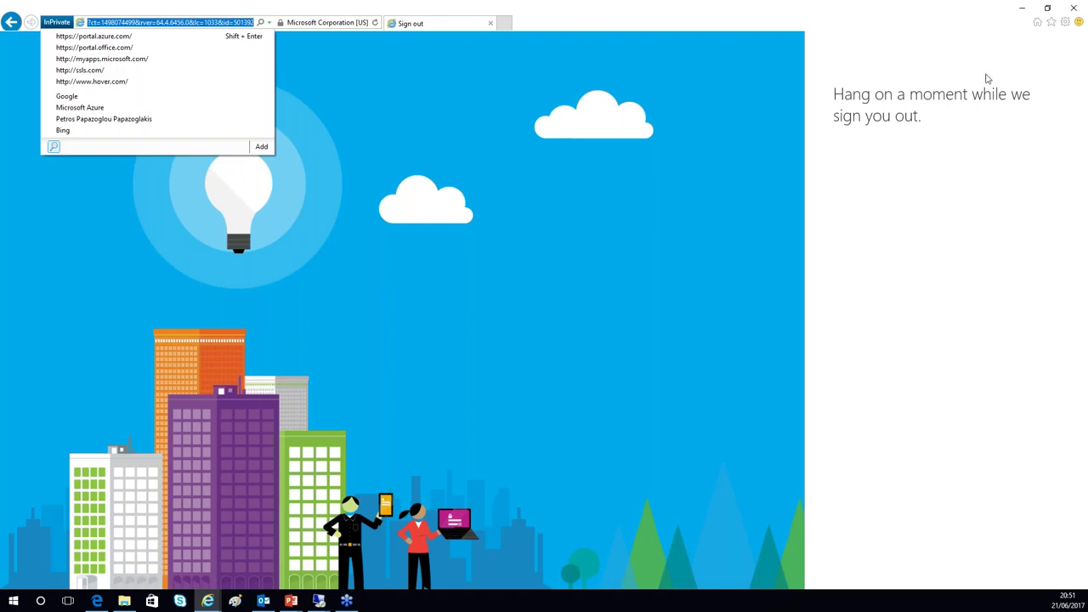
click(1074, 8)
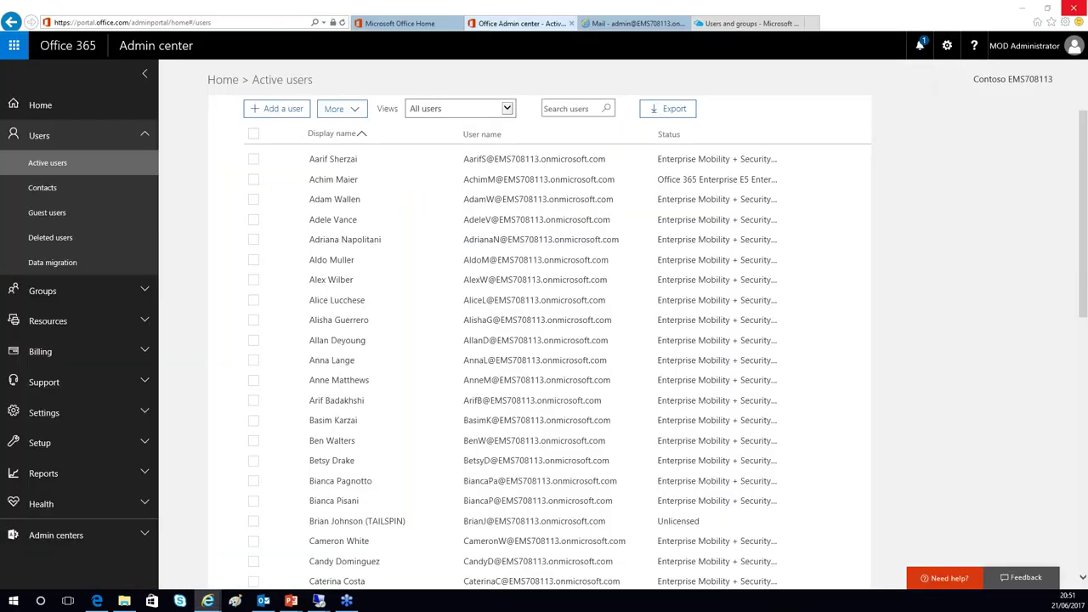
key(ctrl+shift+p)
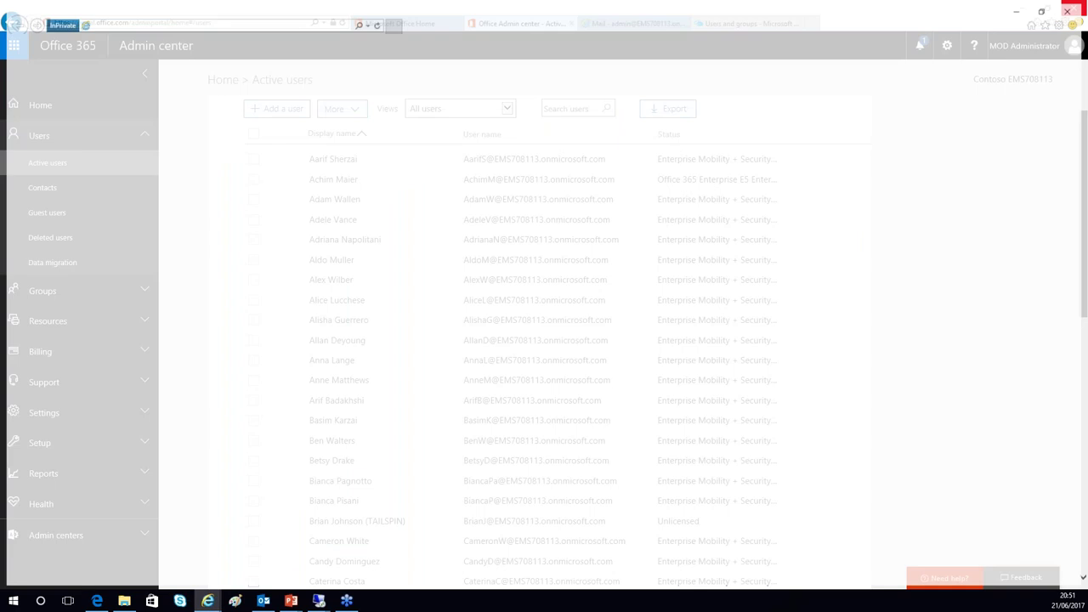
- Sign in at portal.office.com with the user's work e-mail and password
click(365, 23)
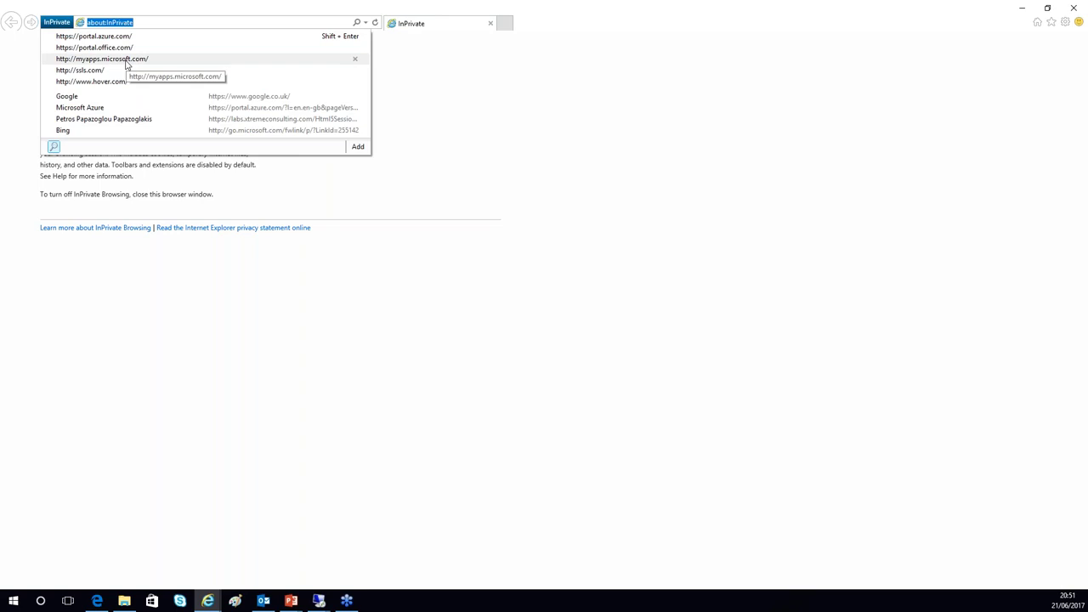
click(125, 48)
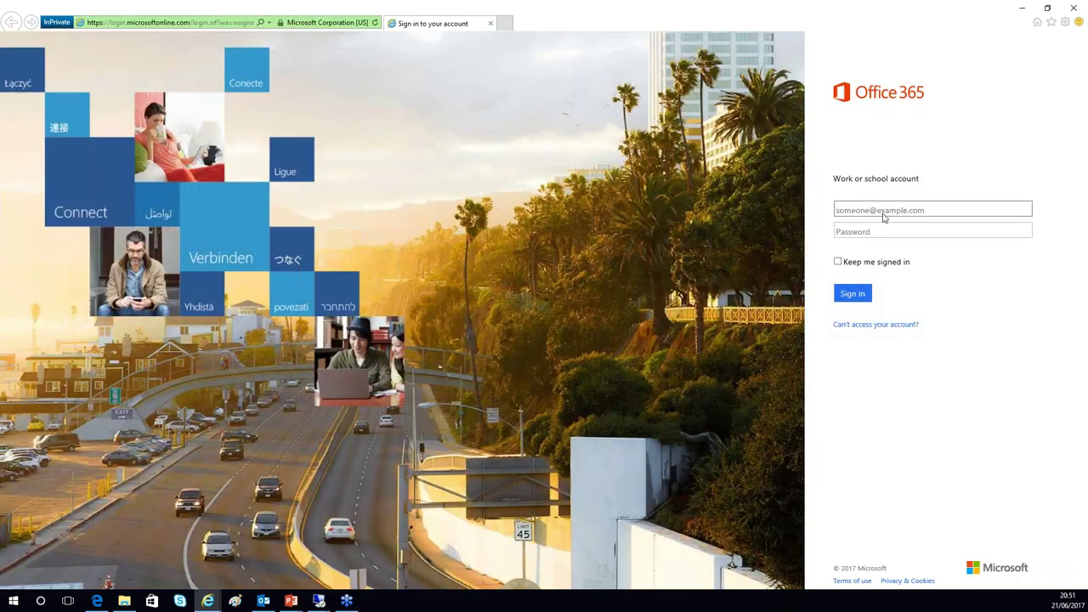
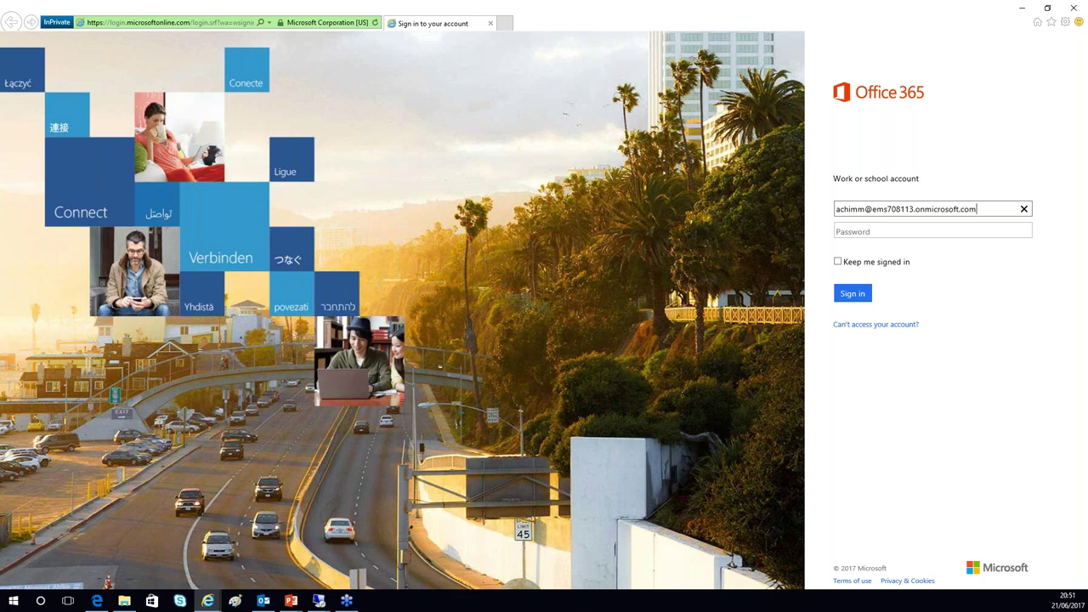
key(Tab)
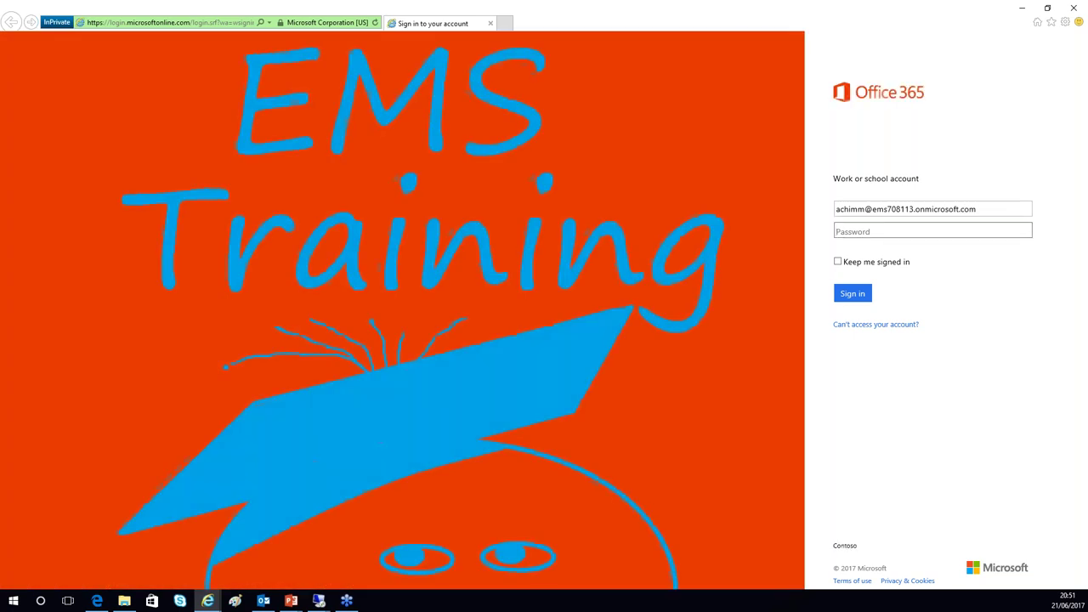
text(Pa$$w0rd1234!!!)
key(Return)
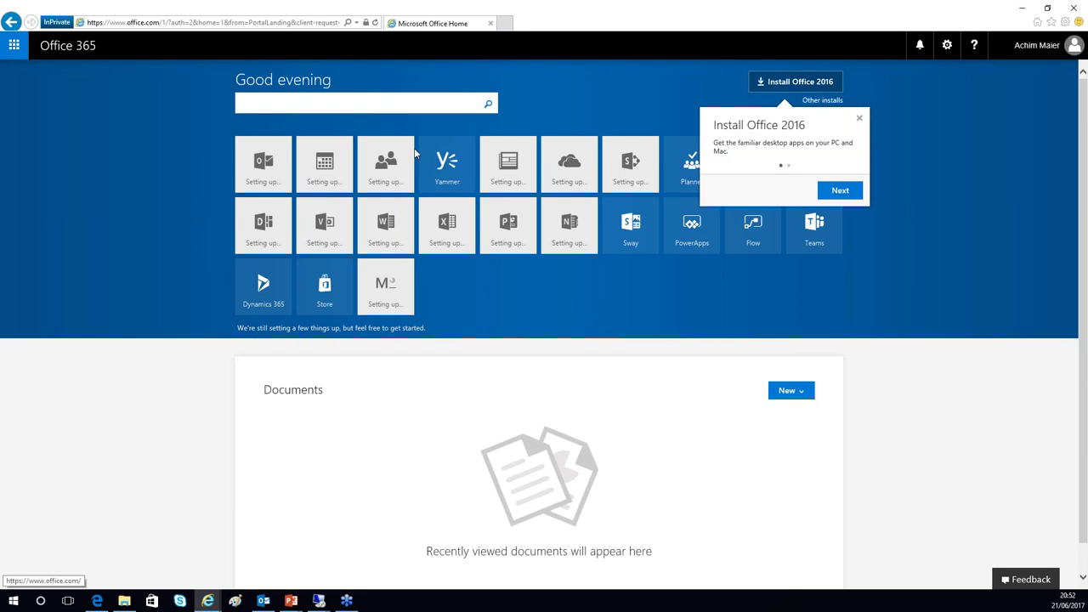
- Dismiss the Install Office 2016 prompt and bring up the full app list
click(859, 118)
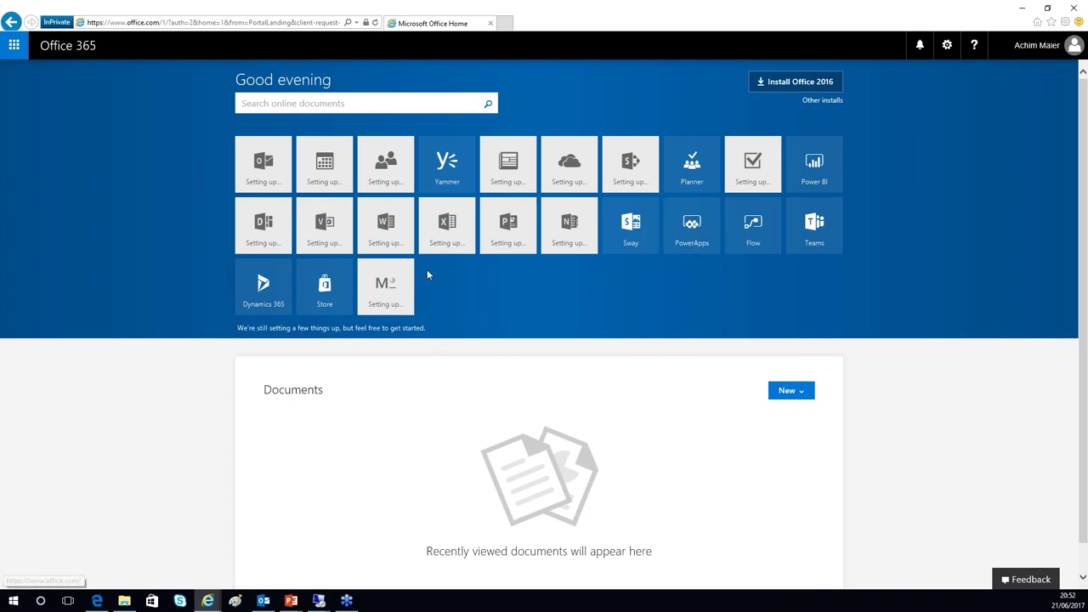
click(15, 45)
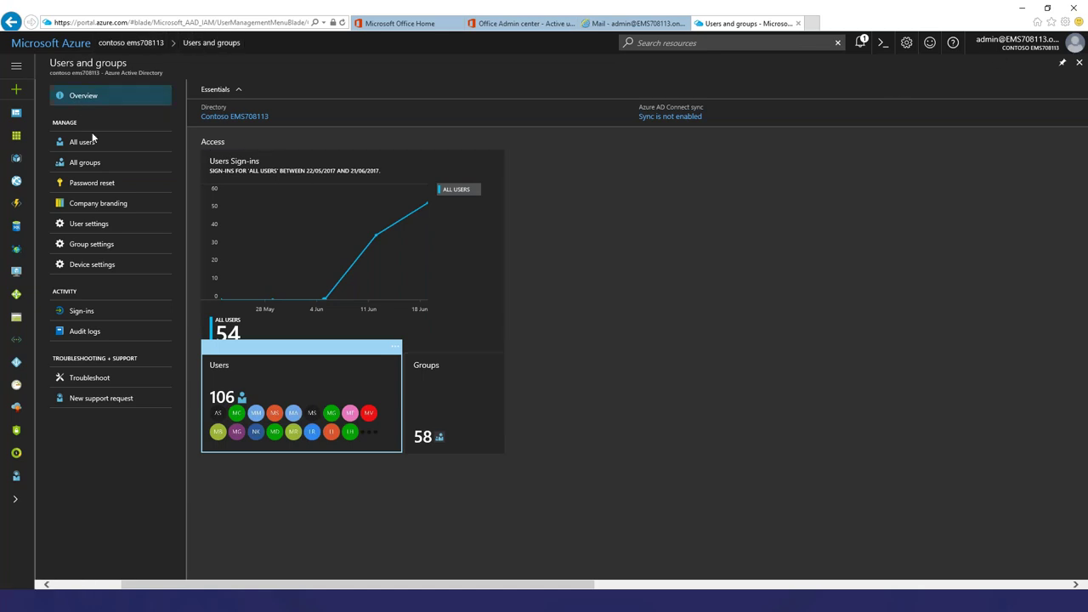
- Open Company branding and edit it, showing the EMS Training image and Contoso sign-in text
click(92, 207)
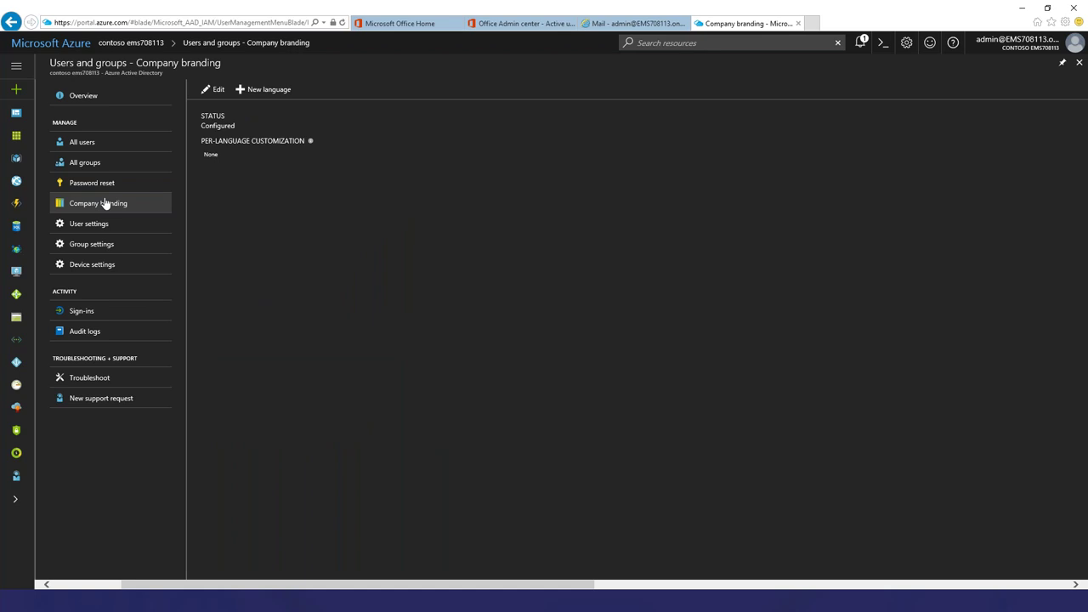
click(213, 90)
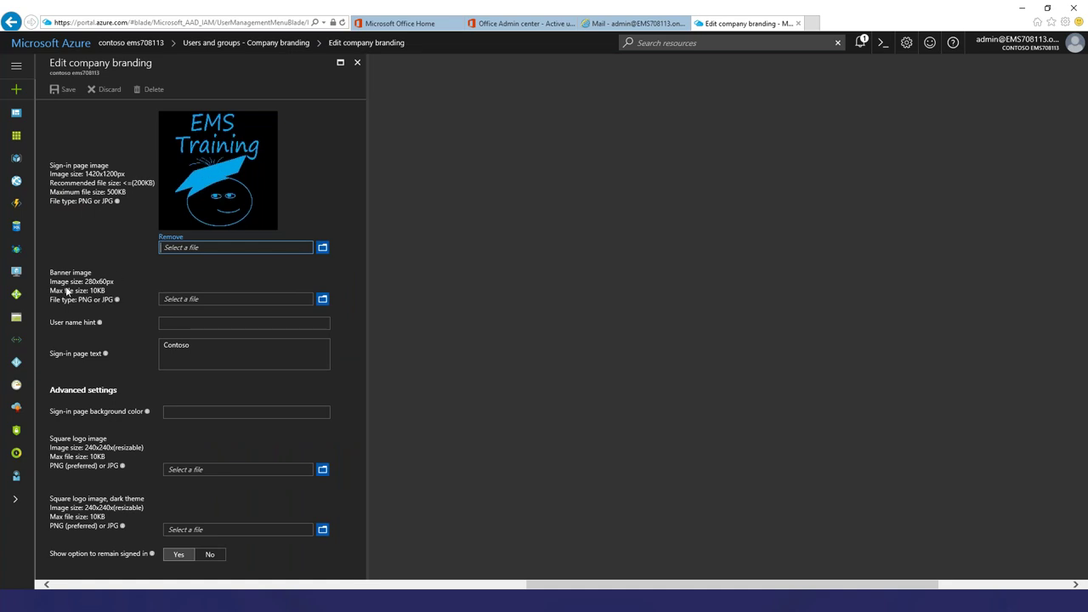
- Upload BannerLogo as the banner and replace the sign-in text with 'Paul was here'
click(322, 300)
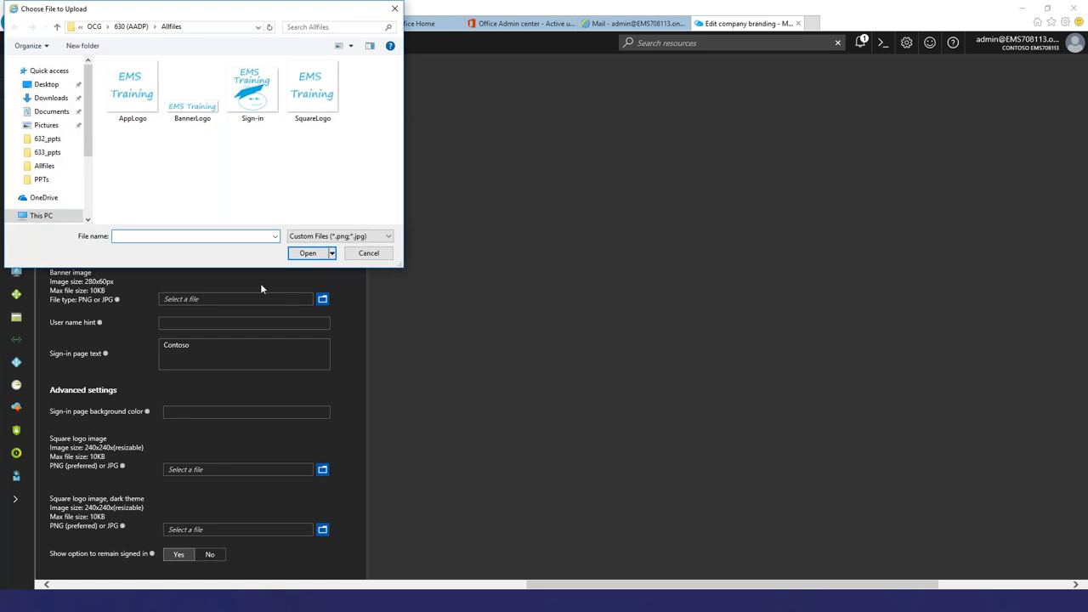
click(192, 92)
click(311, 253)
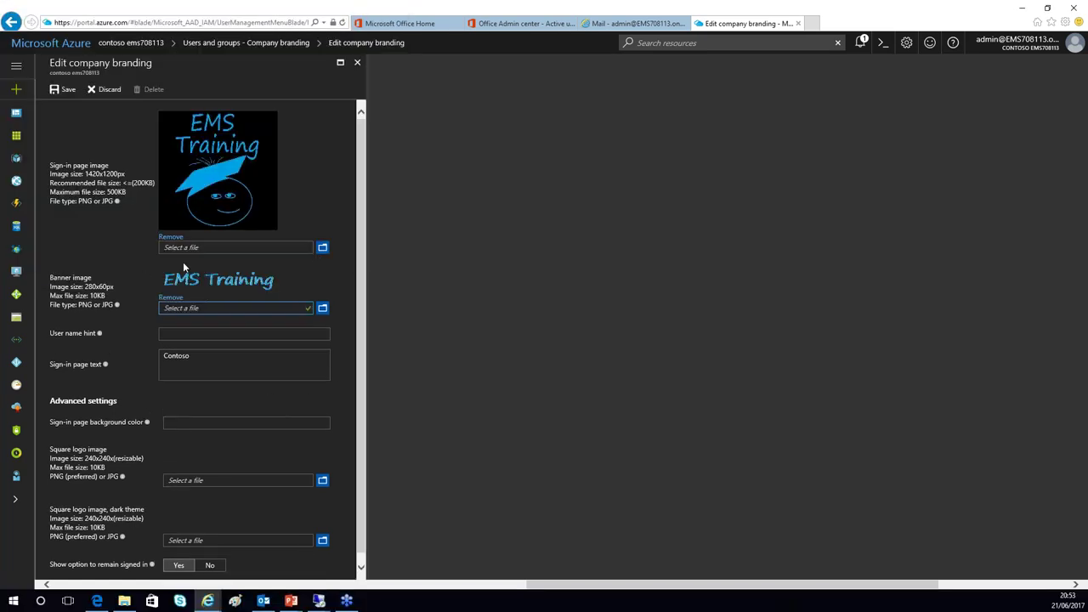
click(186, 367)
key(ctrl+a)
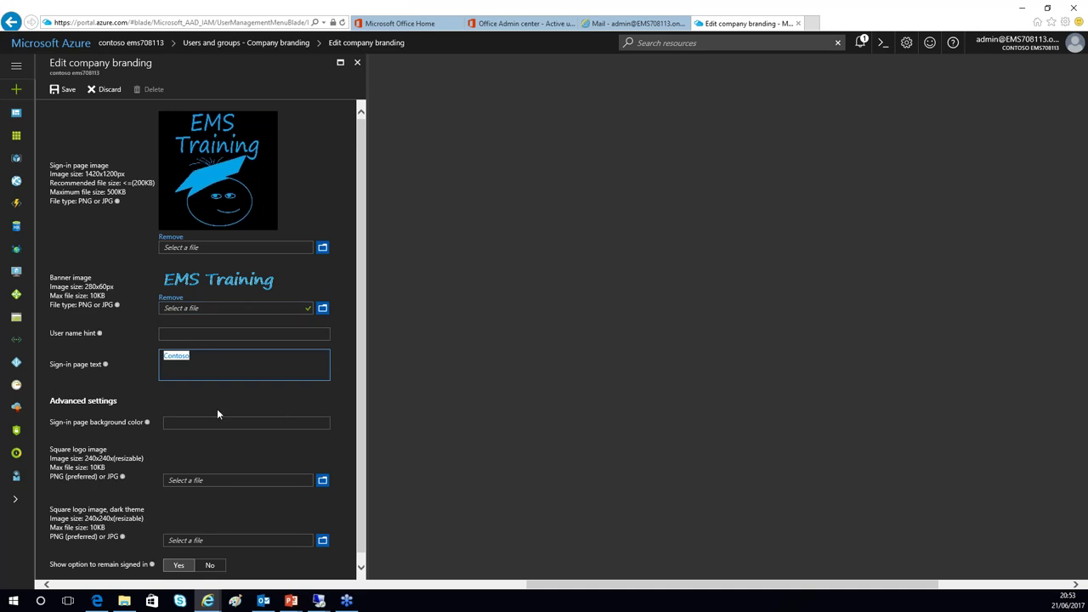
text(Paul was here)
scroll(304, 414, down, 1)
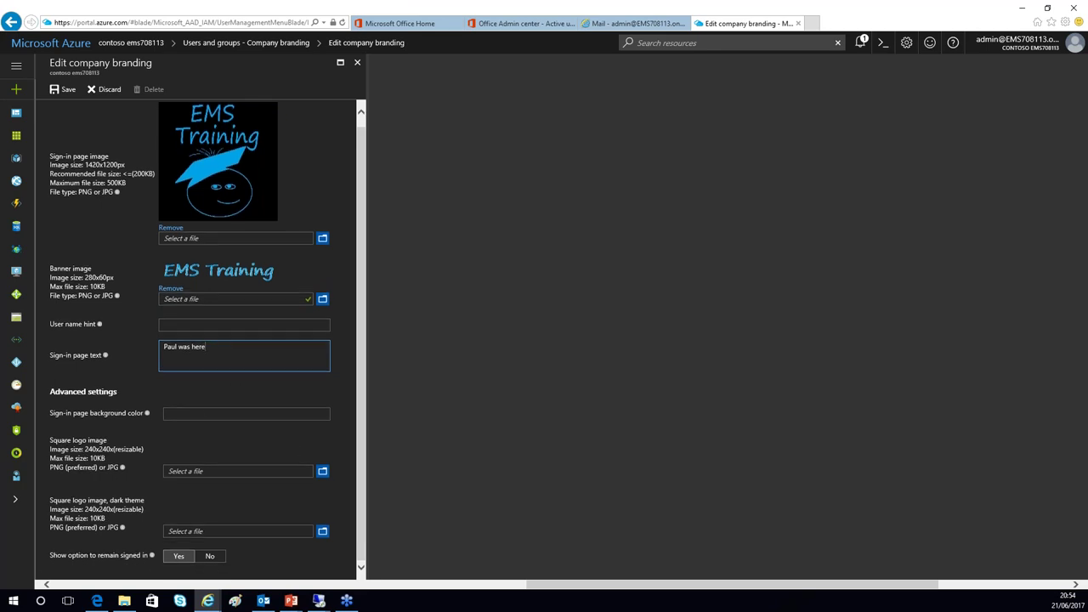
click(199, 413)
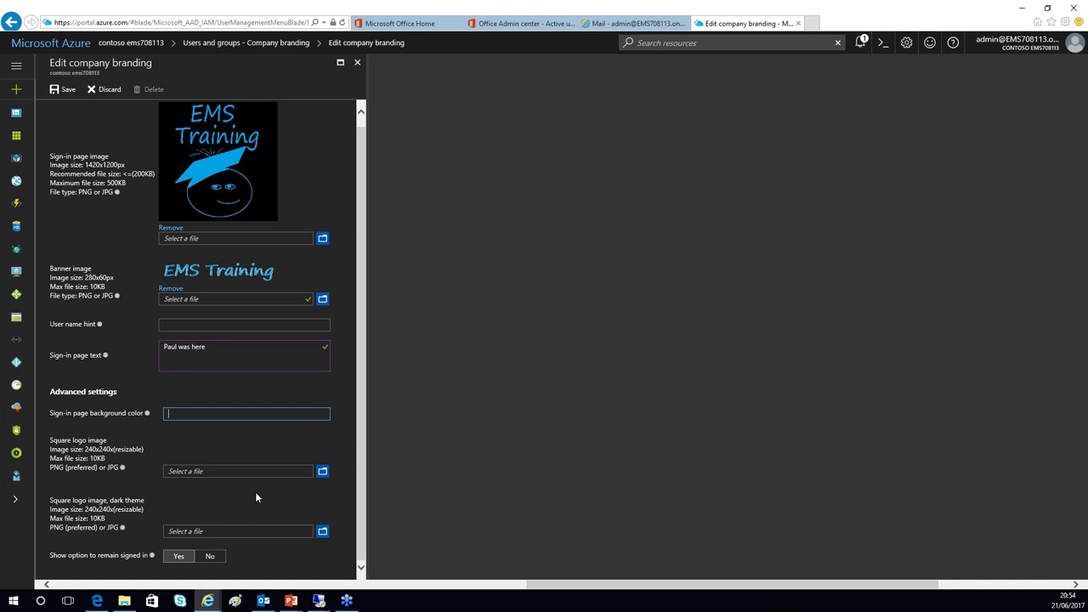
- Upload SquareLogo as the square logo and save the company branding
click(322, 471)
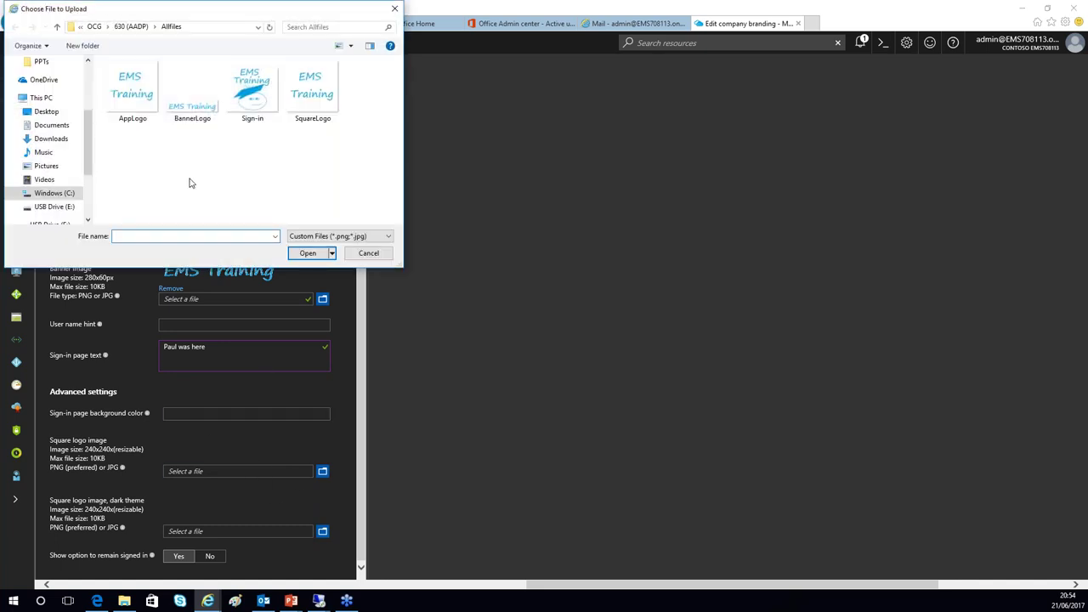
click(330, 115)
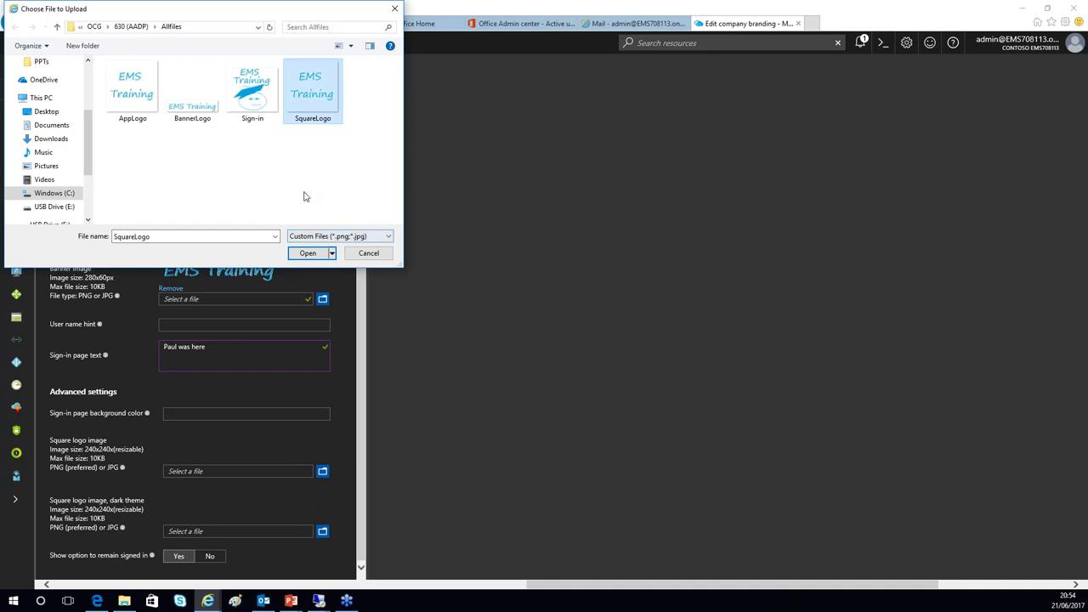
click(307, 253)
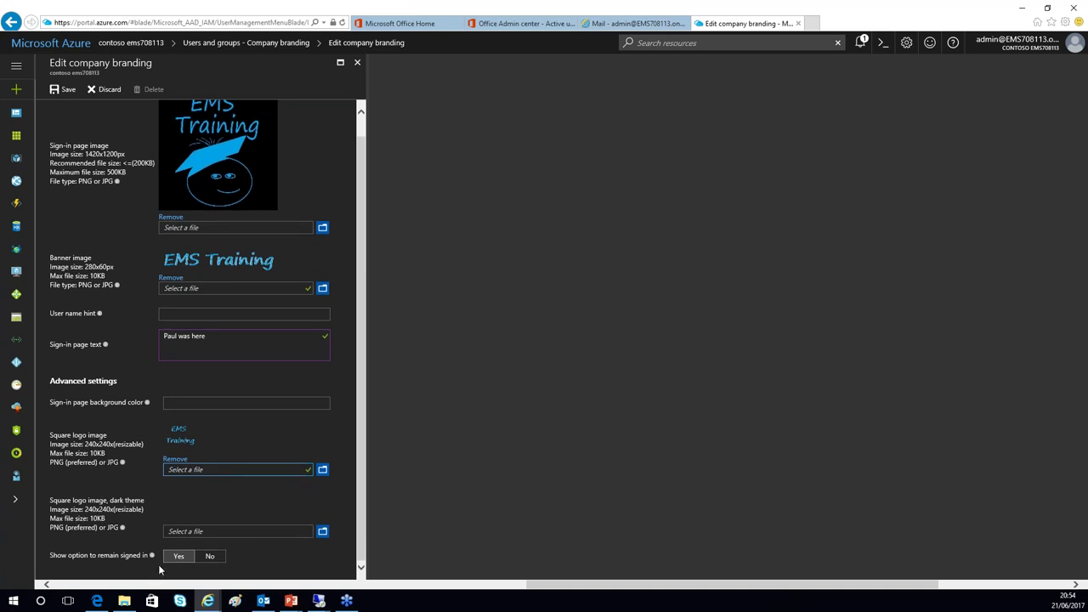
click(63, 89)
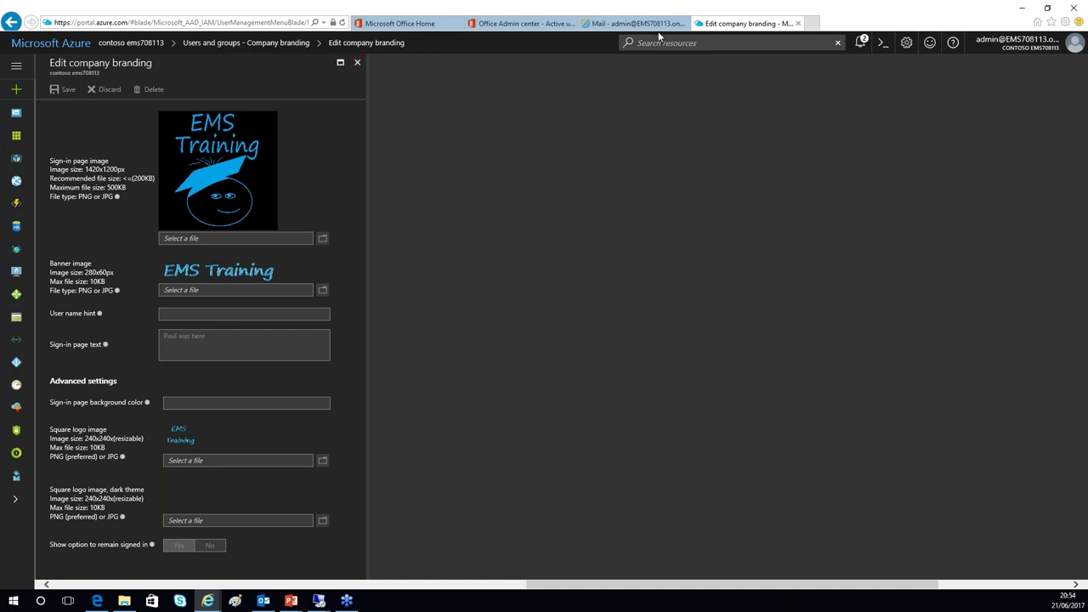
- In a new tab open My Apps under the EMS Training banner, try Mail, then close its error tab
click(812, 24)
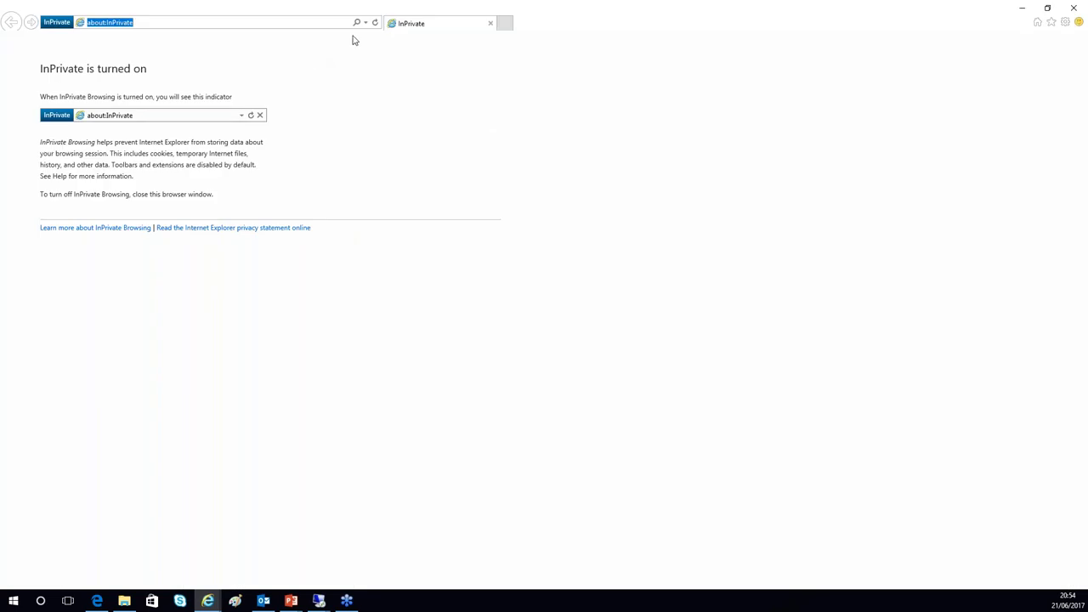
click(367, 24)
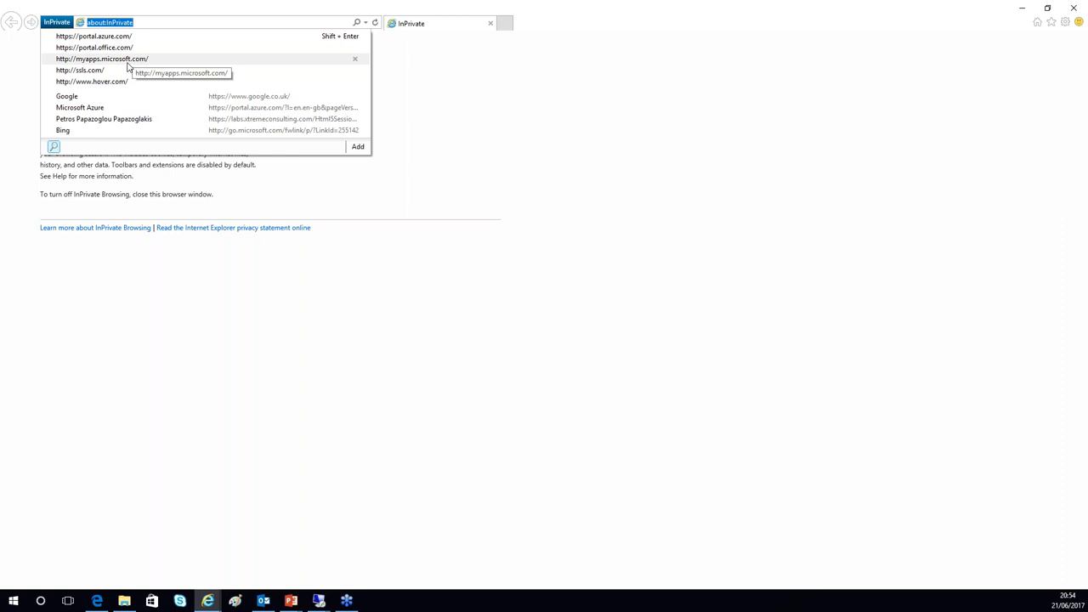
click(128, 60)
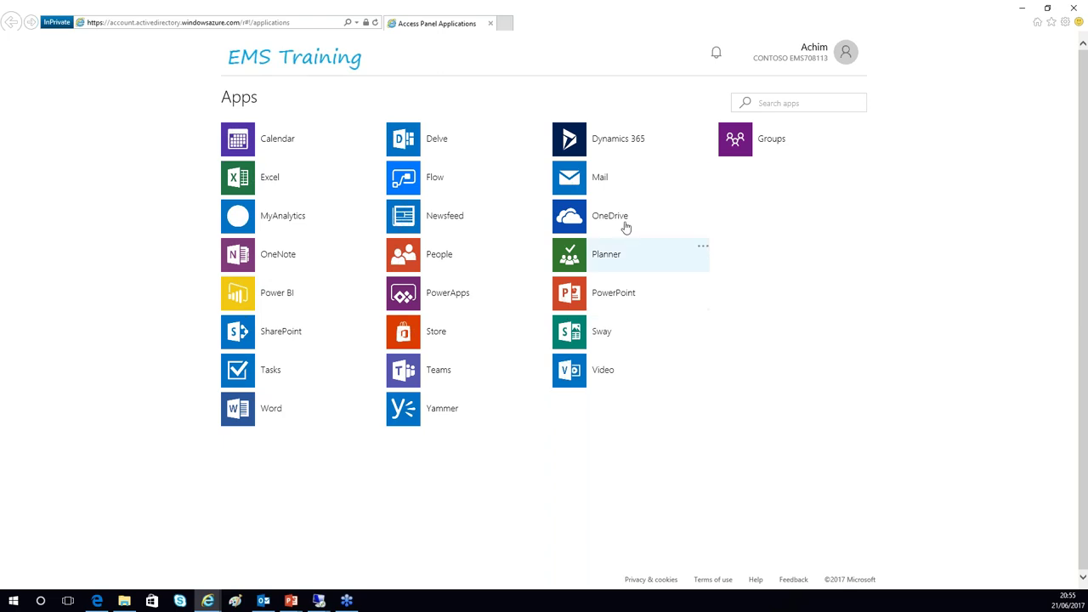
click(576, 176)
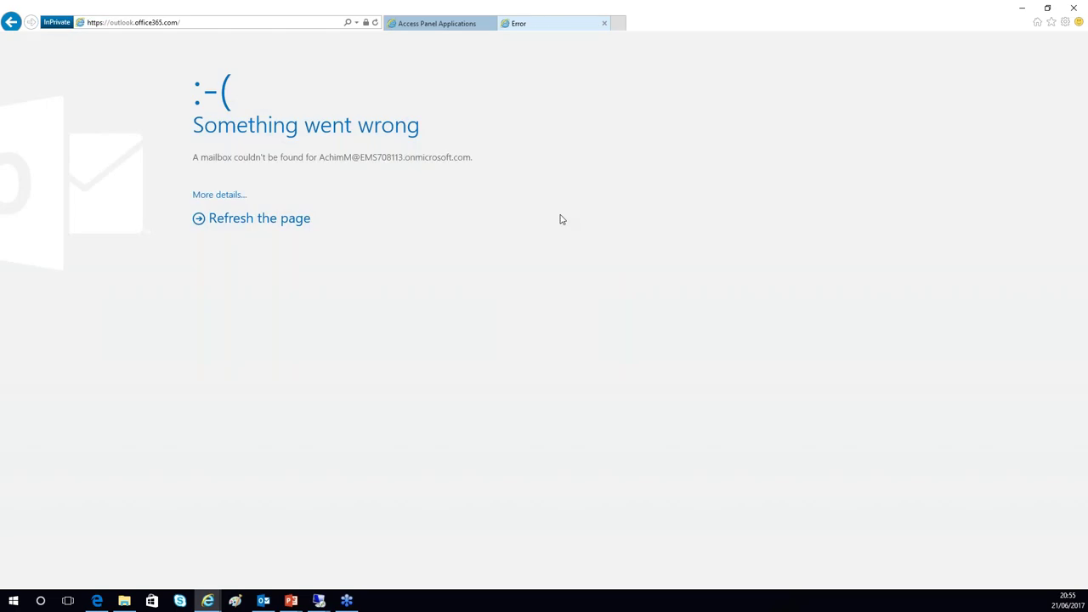
click(11, 23)
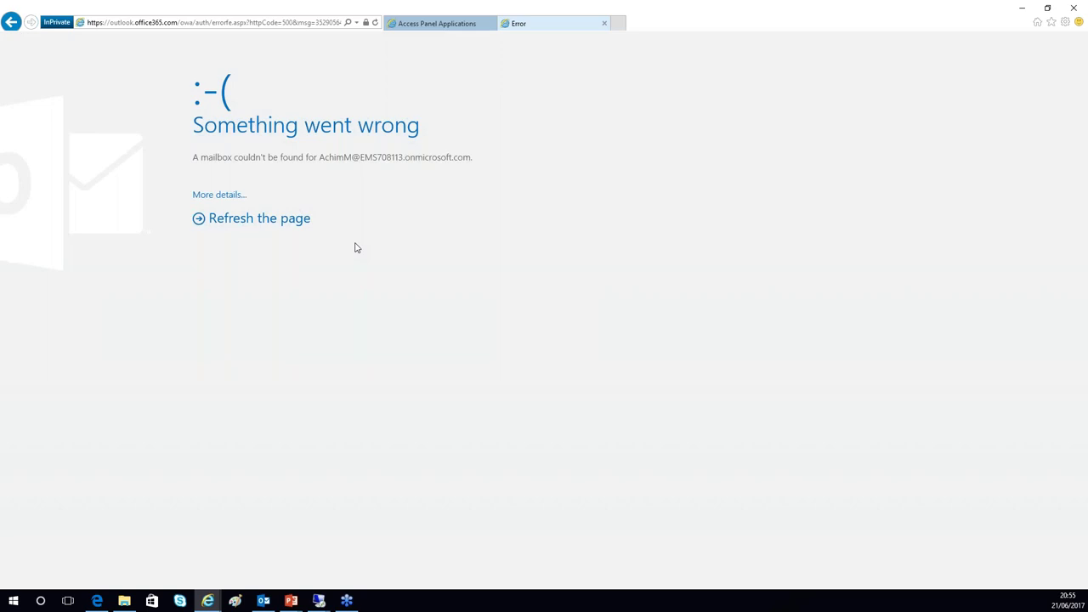
click(605, 23)
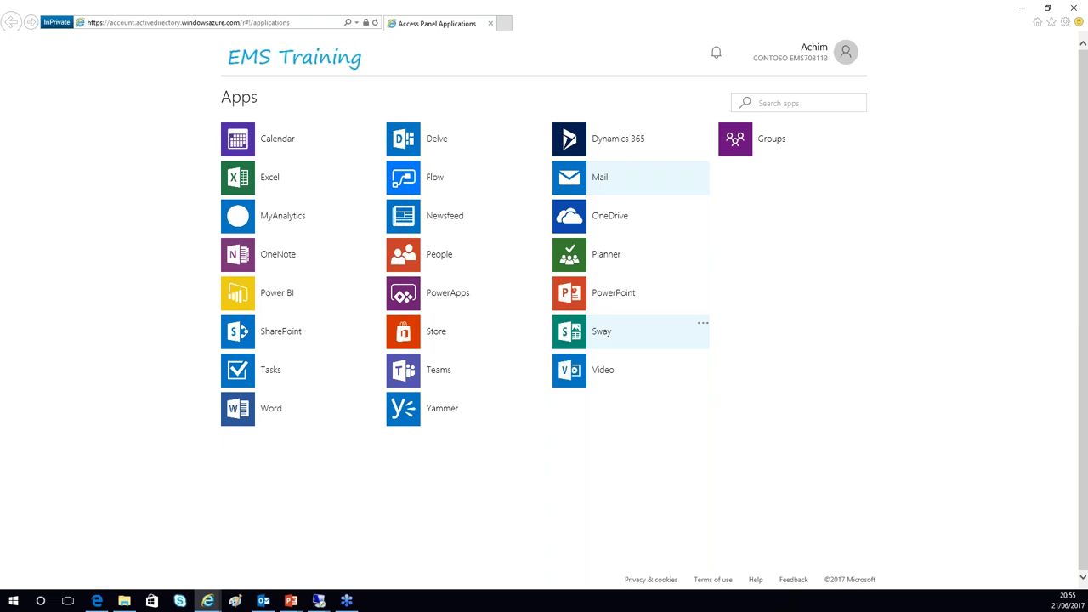
- Sign out of the Access Panel and reopen the Azure sign-in page with the existing account
click(826, 58)
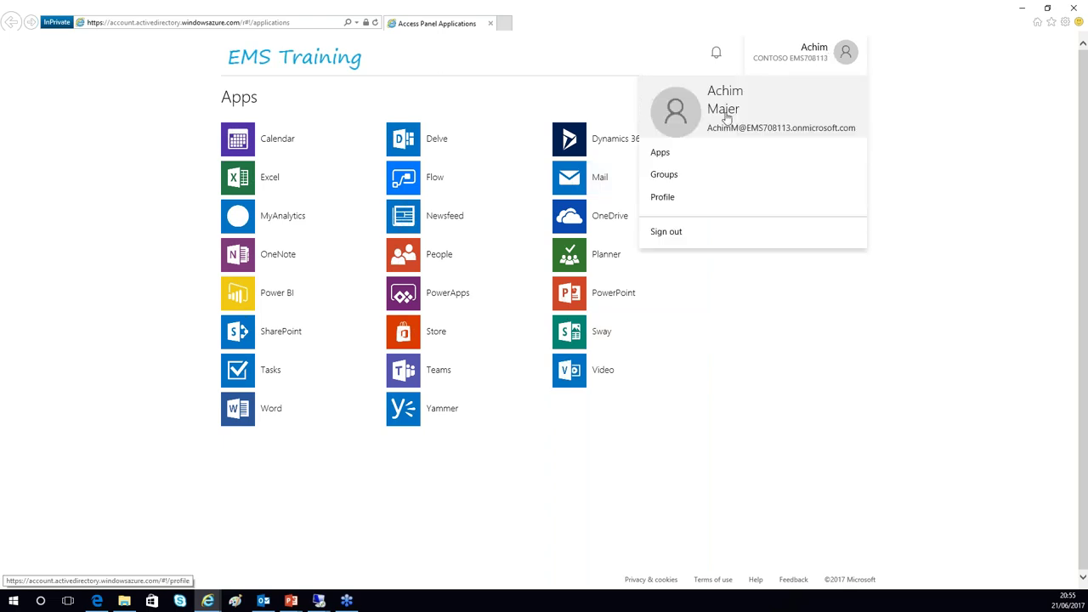
click(671, 231)
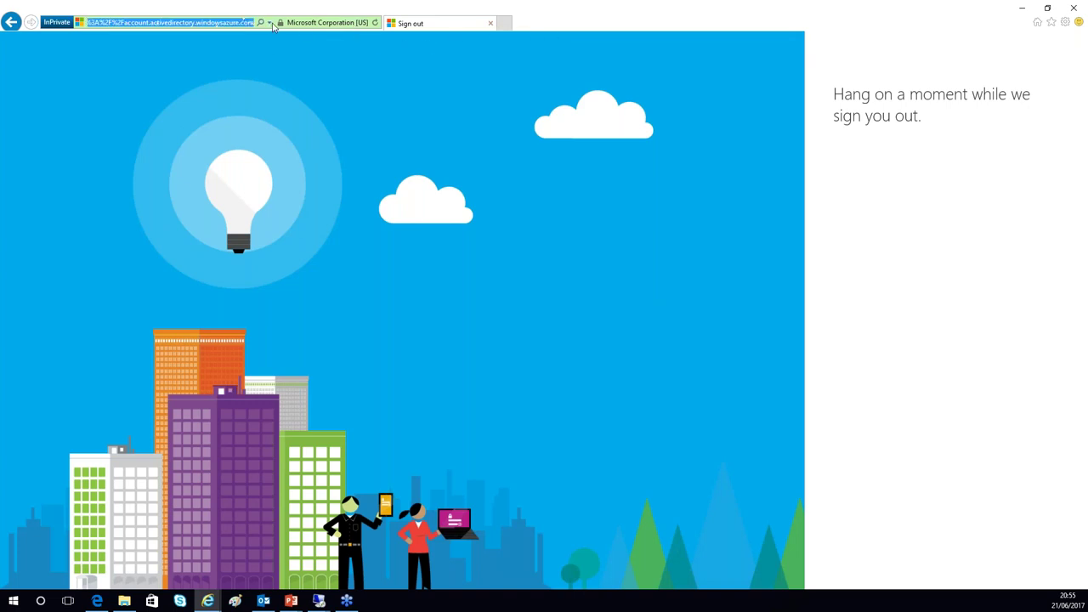
click(136, 24)
click(132, 36)
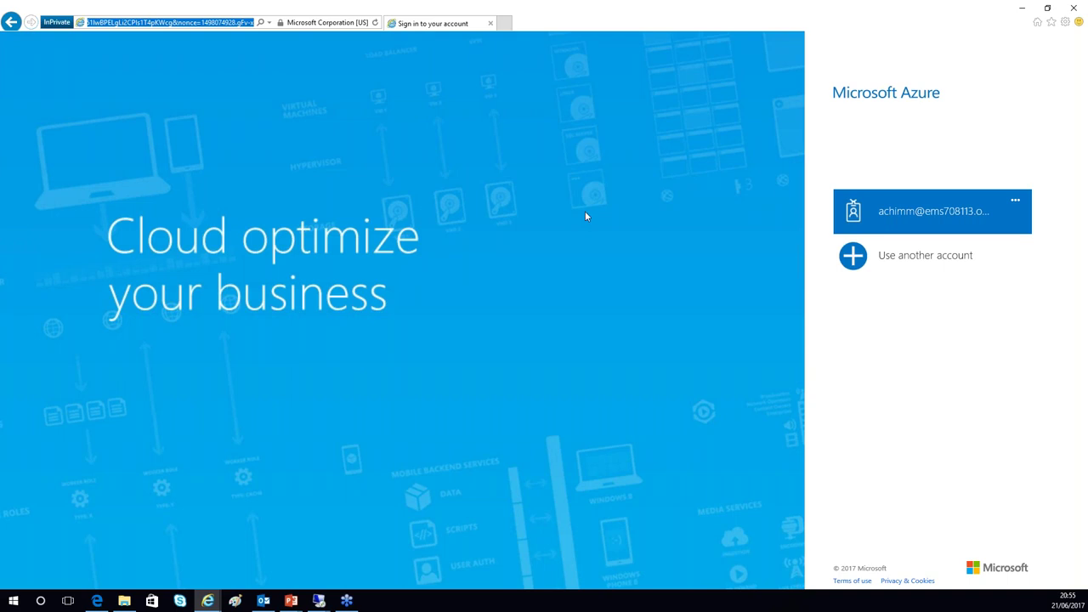
click(887, 217)
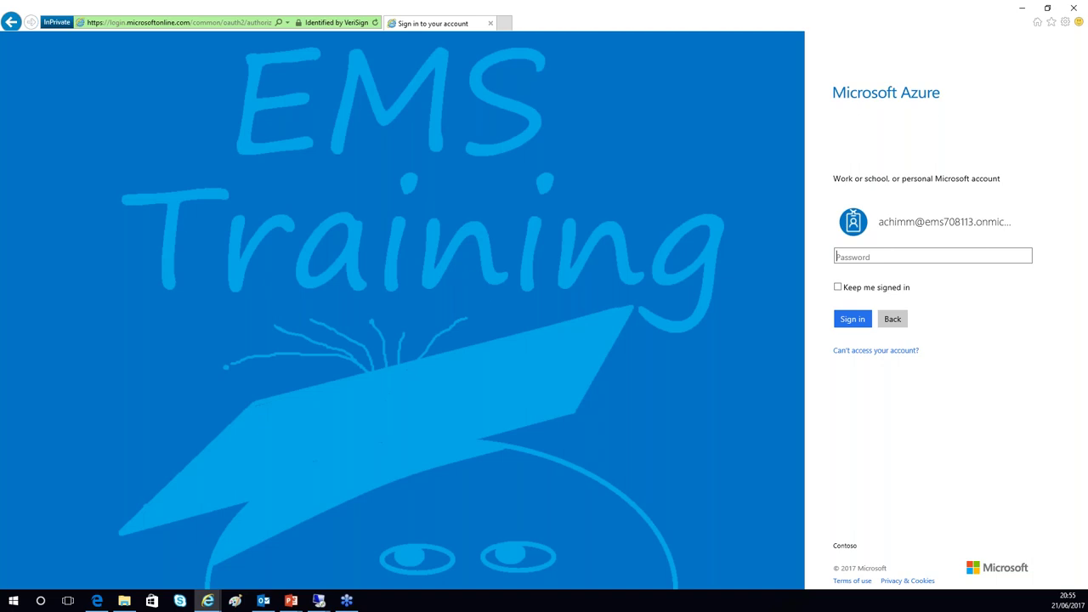
- Highlight the Contoso sign-in text shown on the EMS Training password page
click(835, 547)
double_click(845, 547)
click(879, 543)
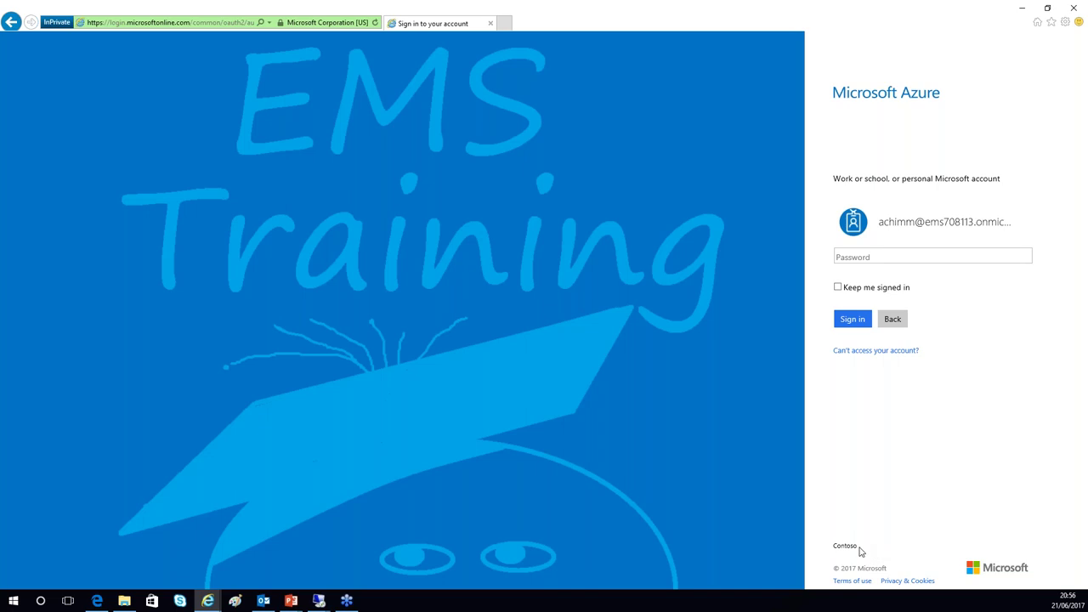
triple_click(855, 547)
click(876, 516)
- Minimize the browser and advance the slideshow to the Customizing branding slide
click(1024, 9)
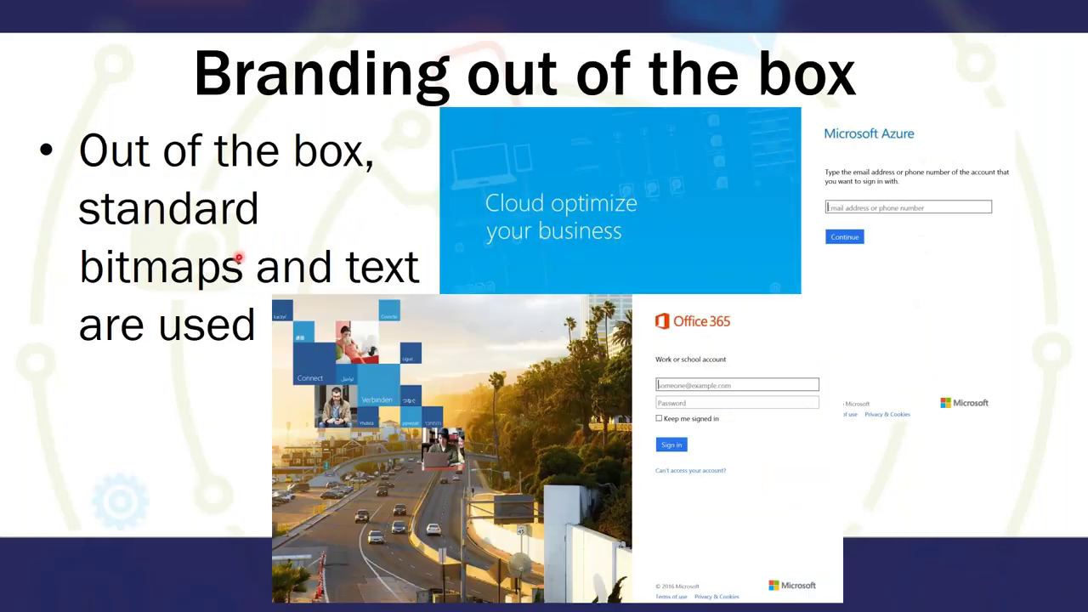
click(239, 257)
click(497, 405)
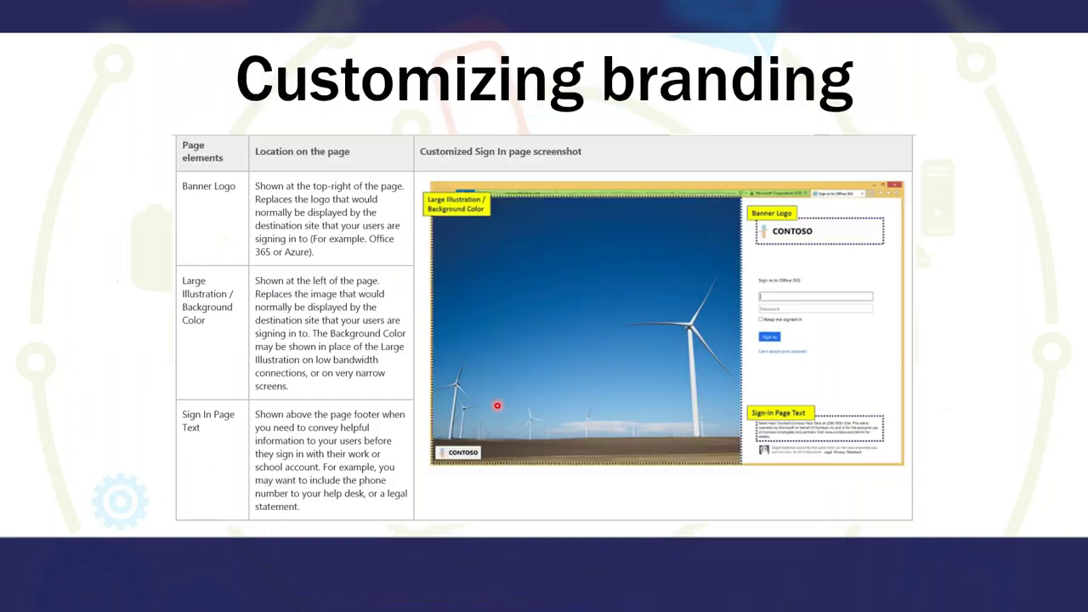
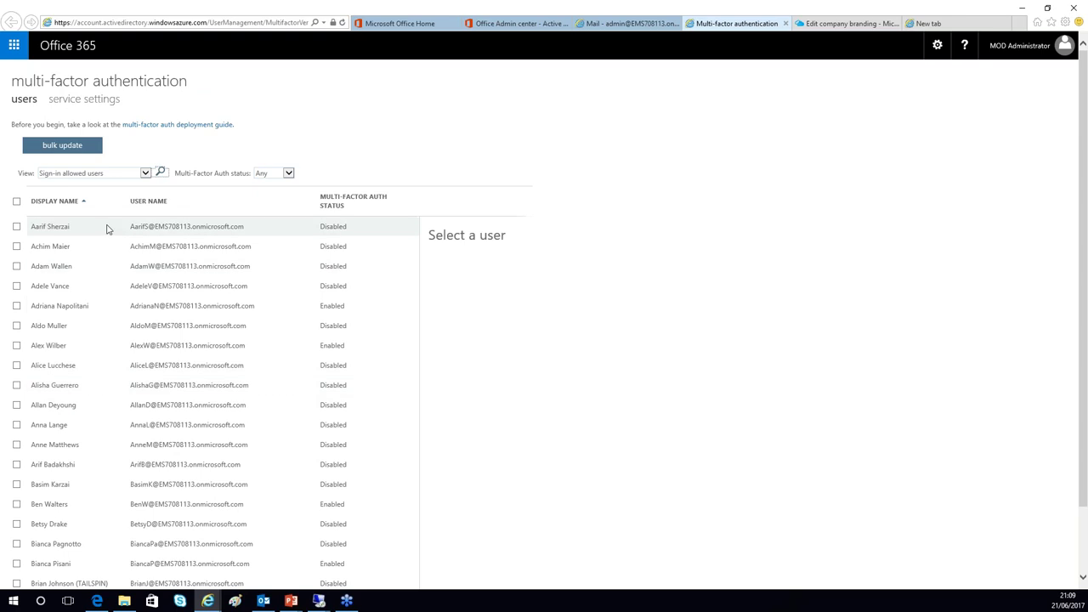
- Enable multi-factor authentication for the second user in the list and dismiss the success message
click(17, 246)
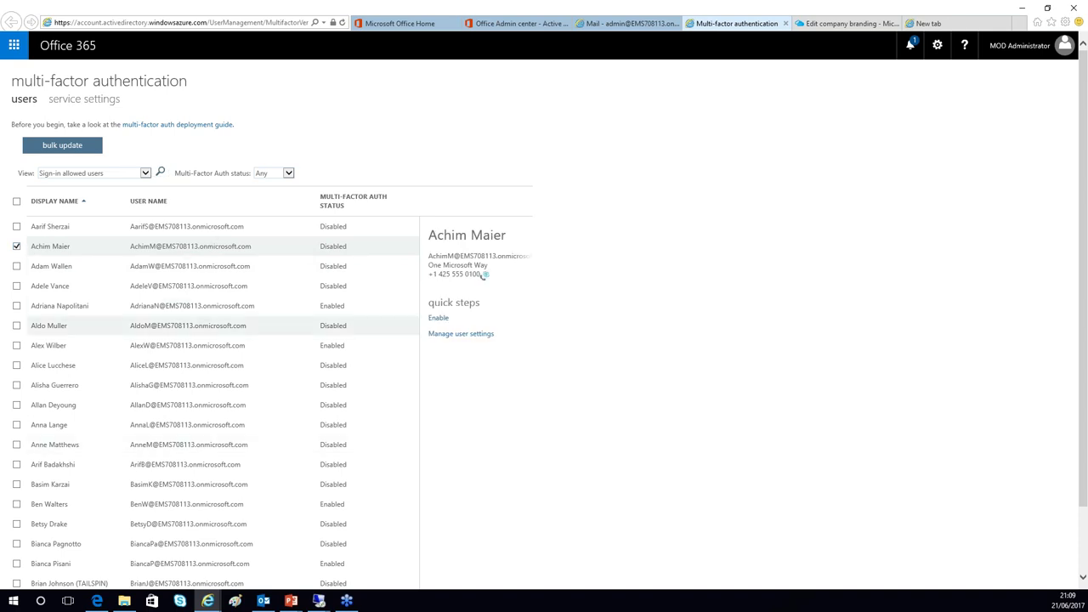
click(439, 318)
click(591, 377)
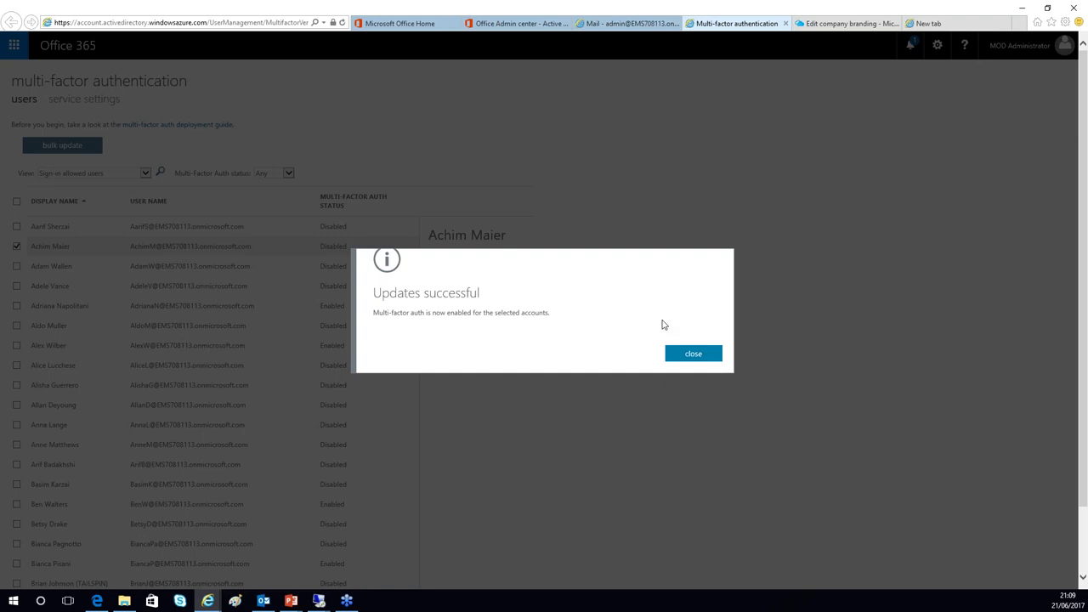
click(687, 354)
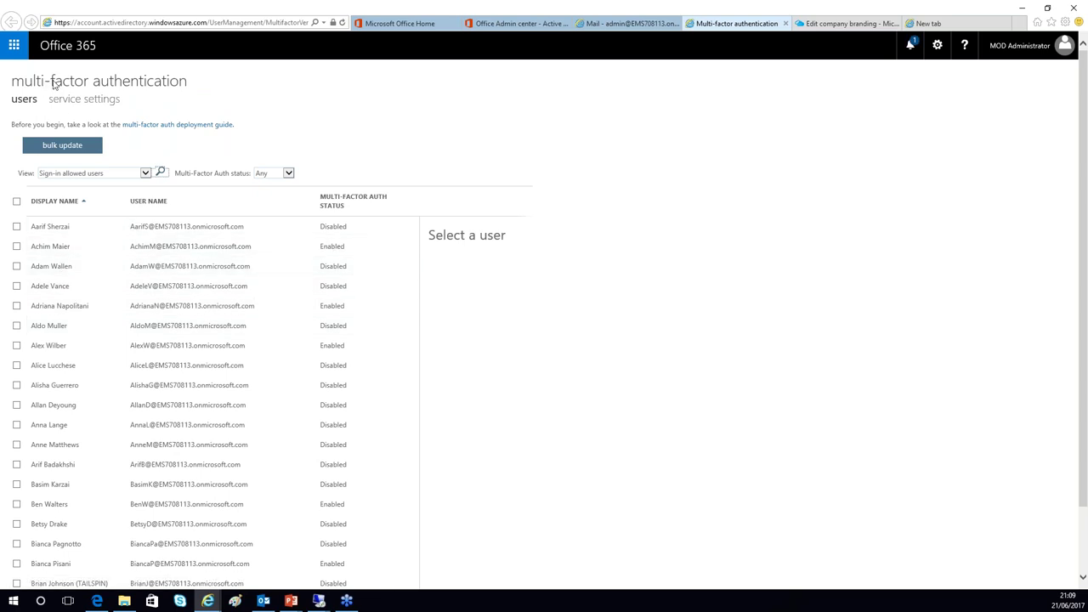
click(89, 103)
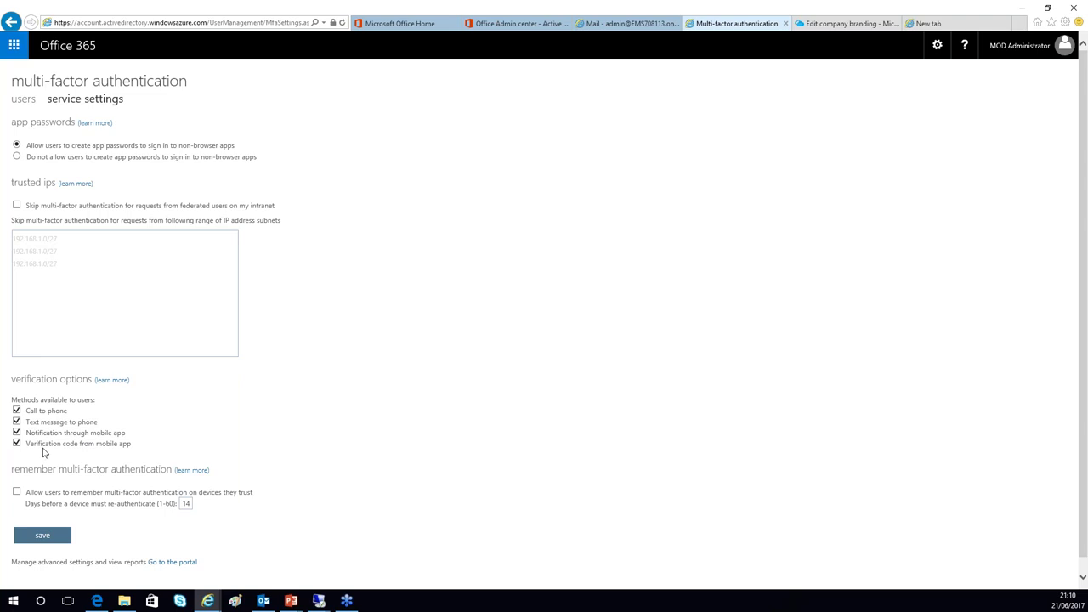
- Turn off both mobile app verification methods, leaving call and text, and save the settings
click(16, 443)
click(16, 432)
click(44, 534)
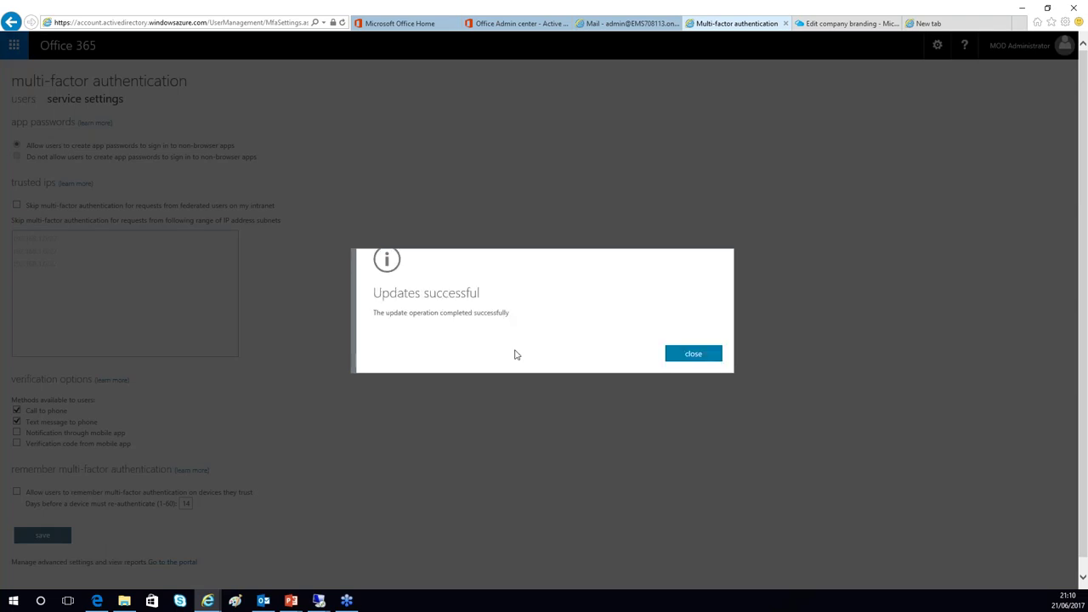
click(702, 358)
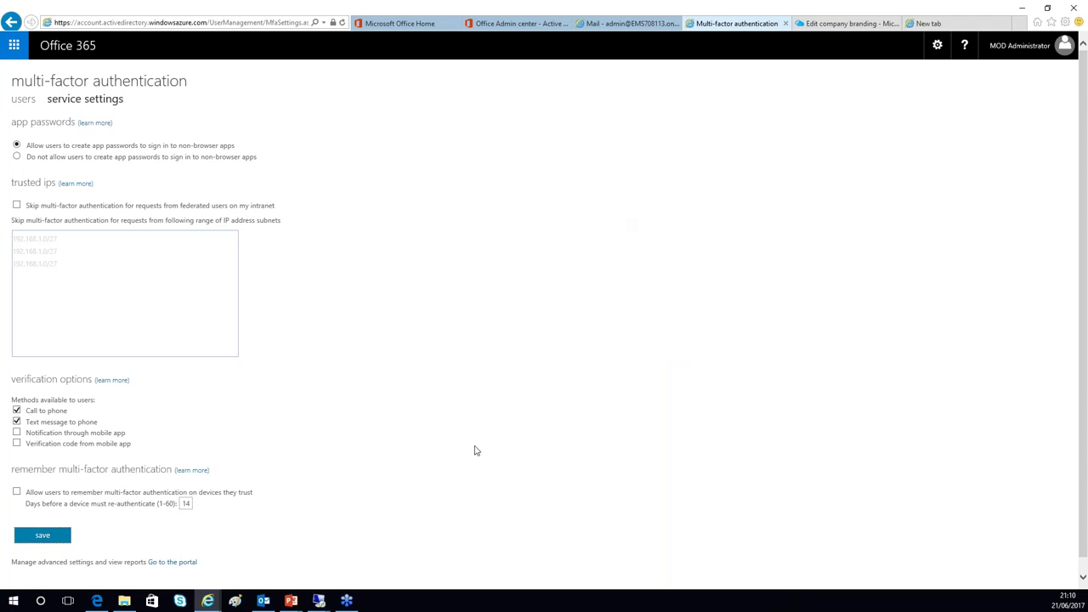
click(957, 23)
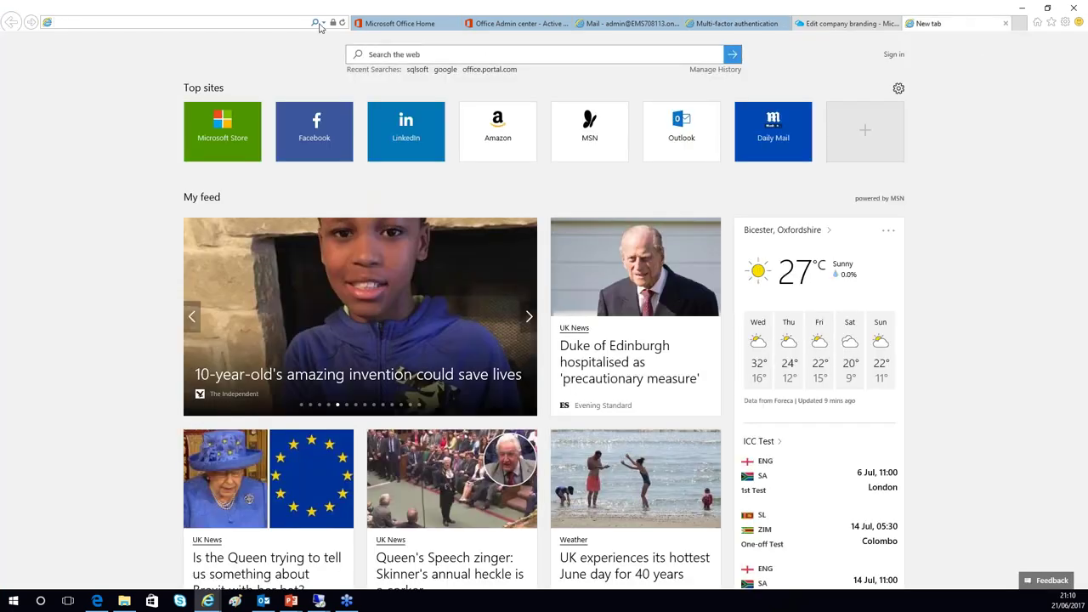
- Open an InPrivate window and go to myapps.microsoft.com from the recent addresses
click(1006, 23)
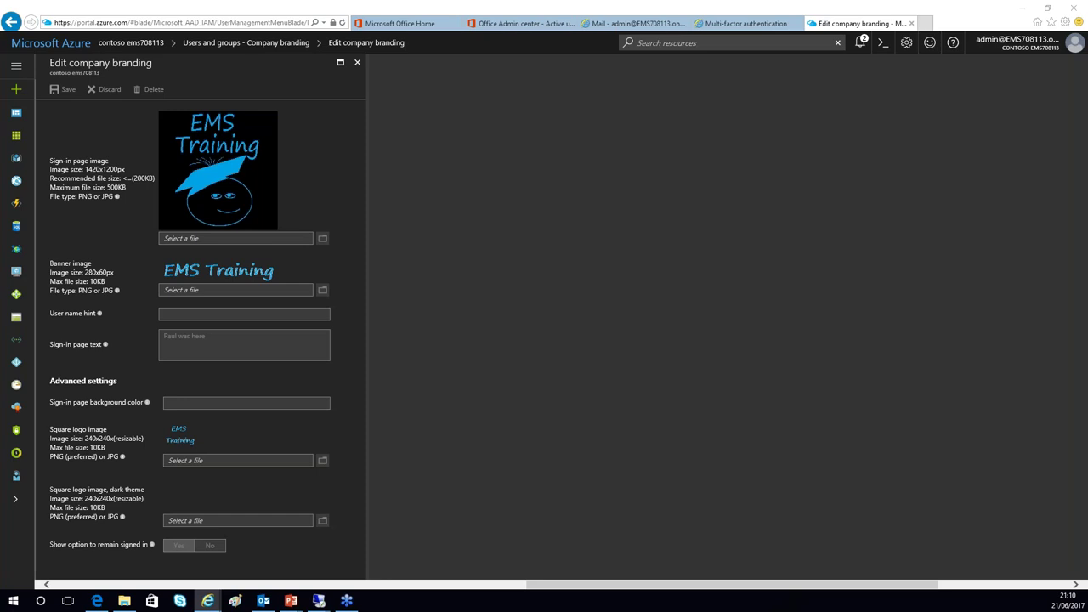
key(ctrl+shift+p)
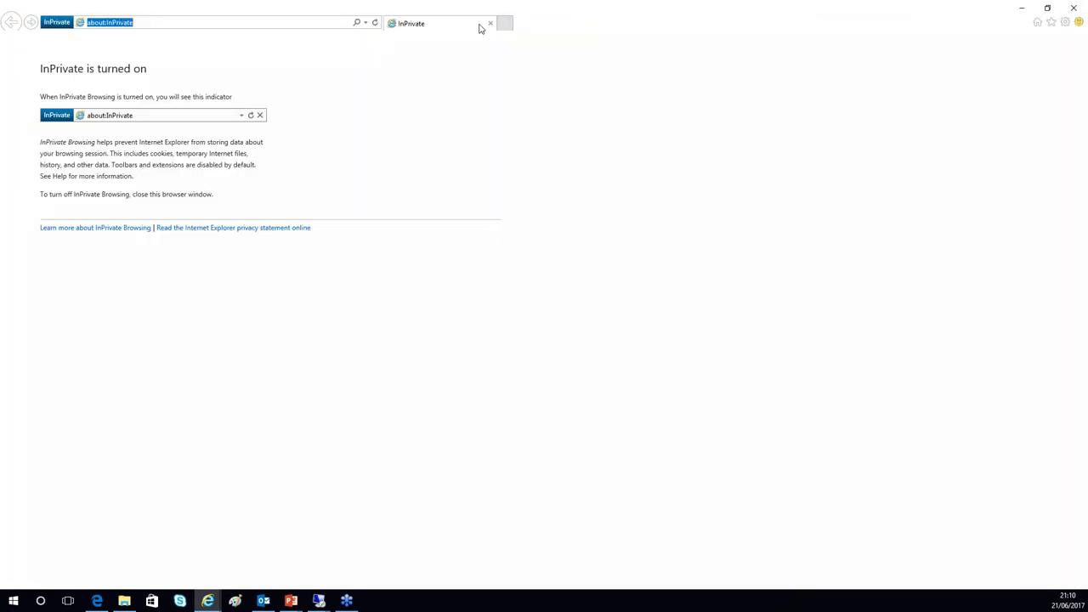
click(367, 24)
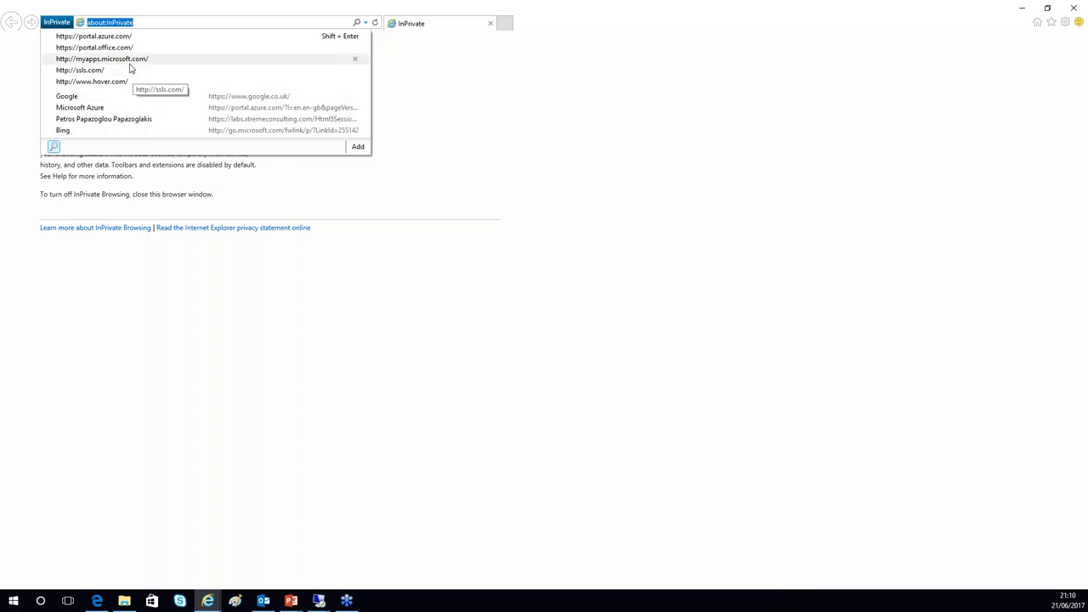
click(129, 62)
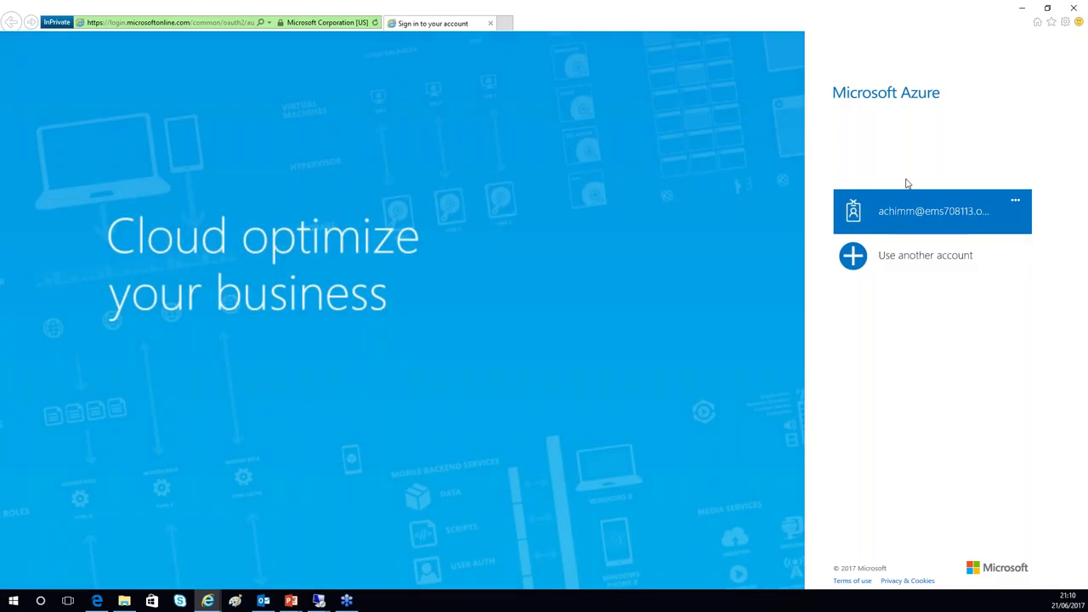
- Sign in as the newly enabled user's account with its password
click(905, 212)
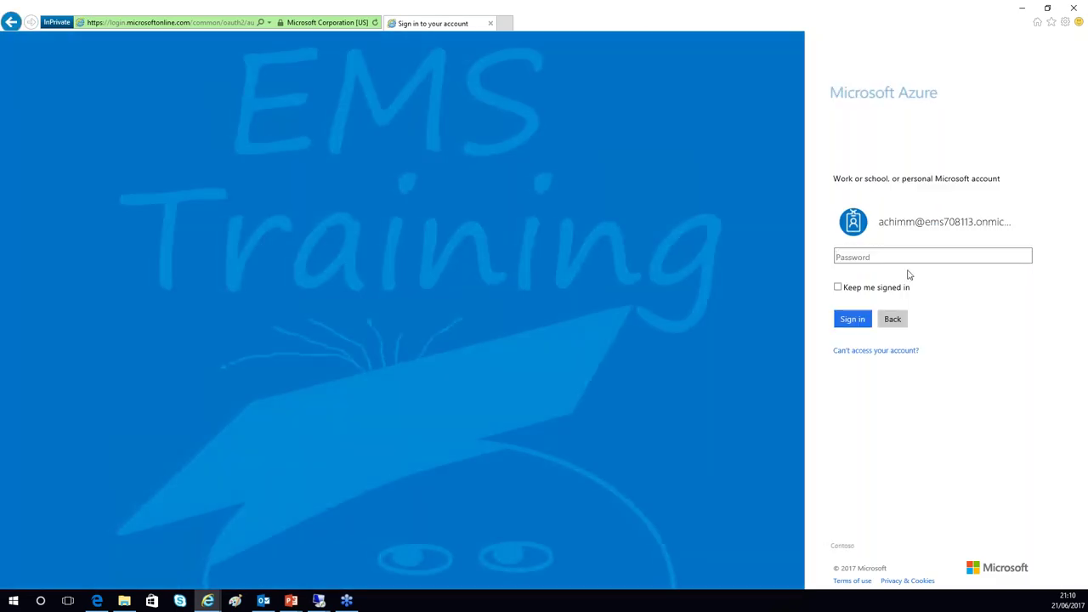
click(858, 255)
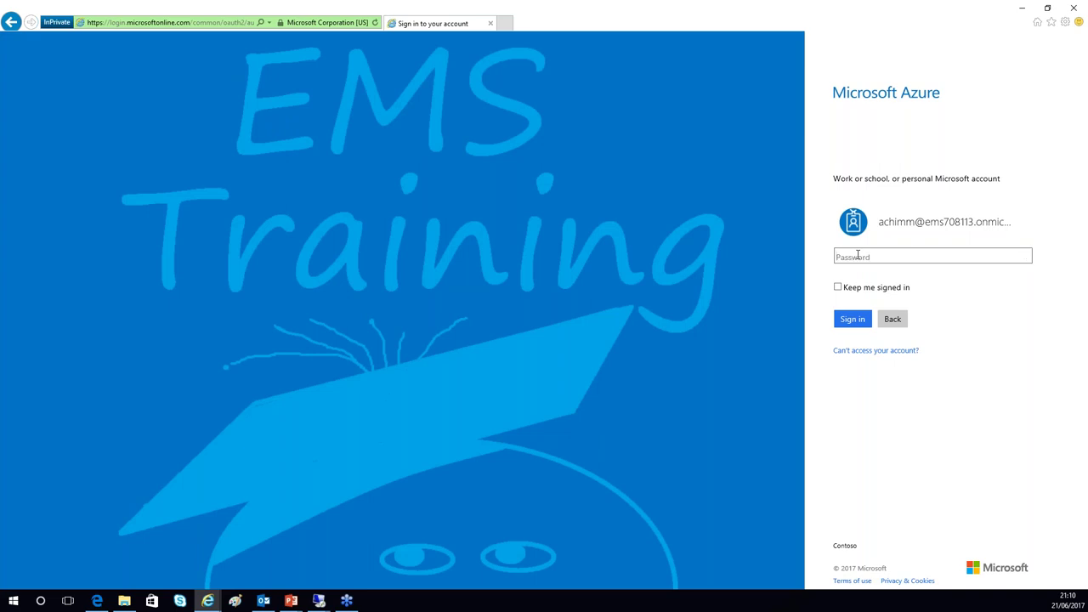
text(••••••••••)
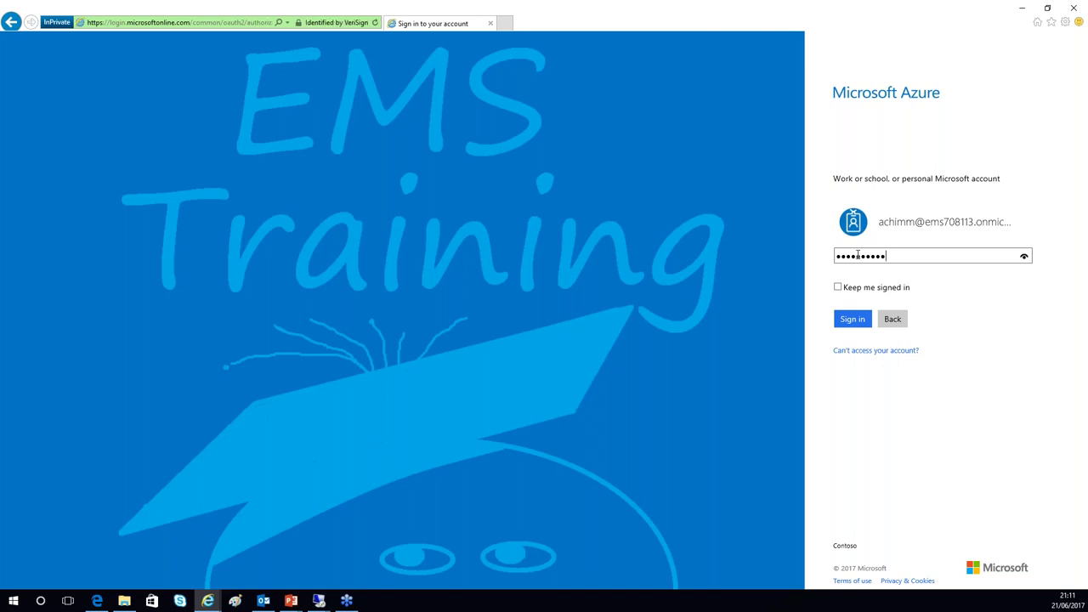
text(•••••)
click(863, 321)
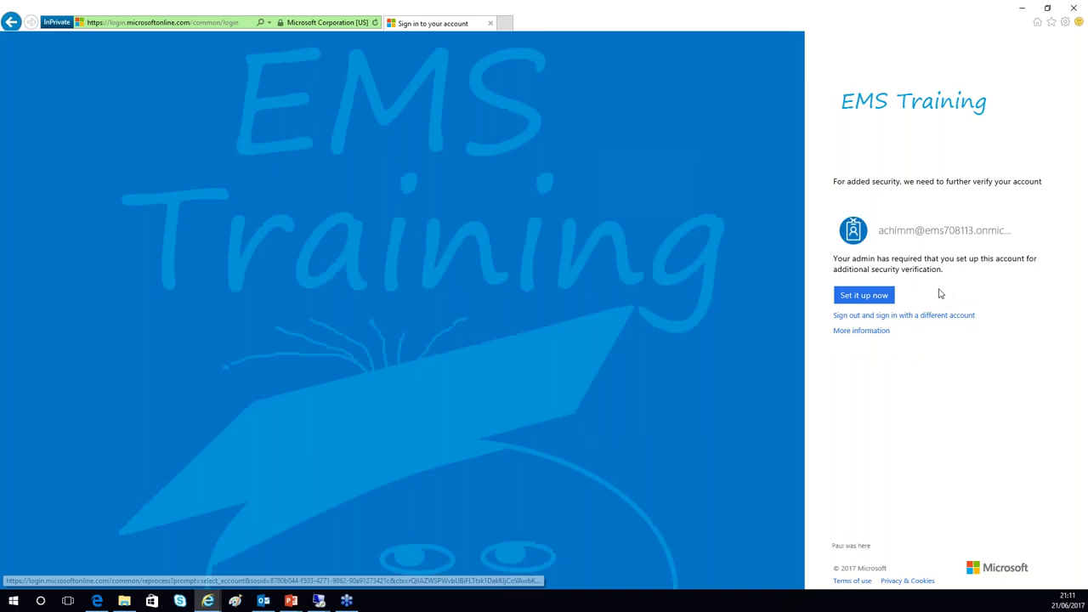
- Register the user's United Kingdom (+44) phone number for call verification and submit it
click(859, 298)
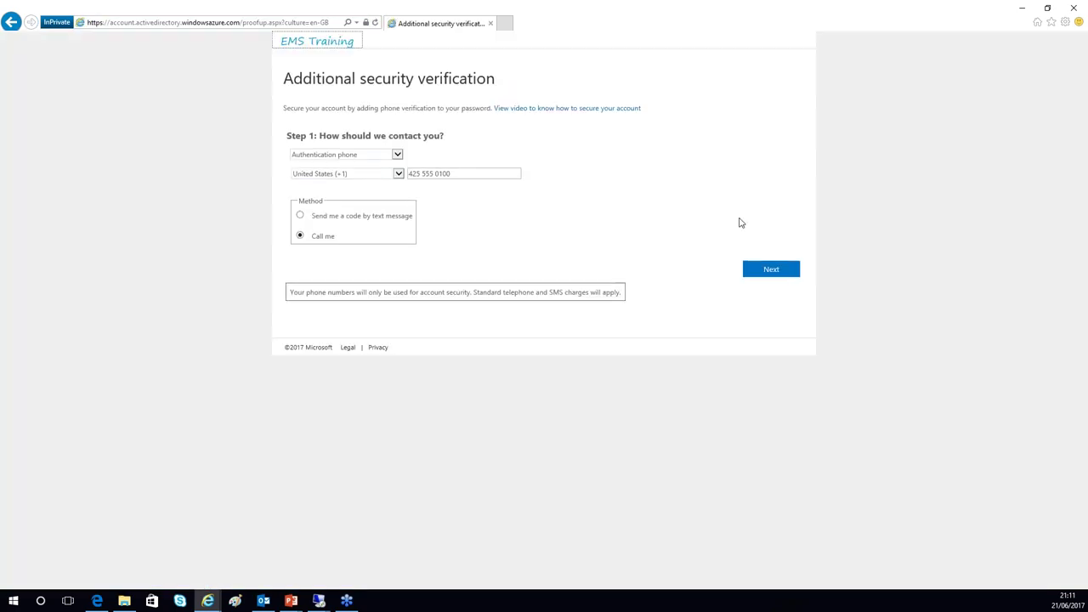
click(399, 174)
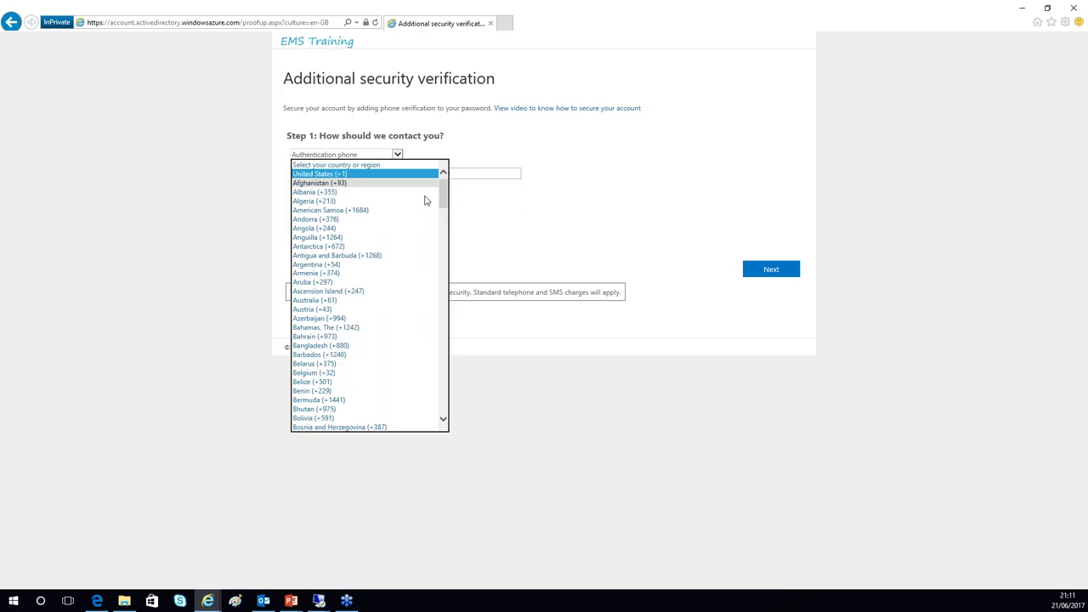
drag(442, 197, 428, 427)
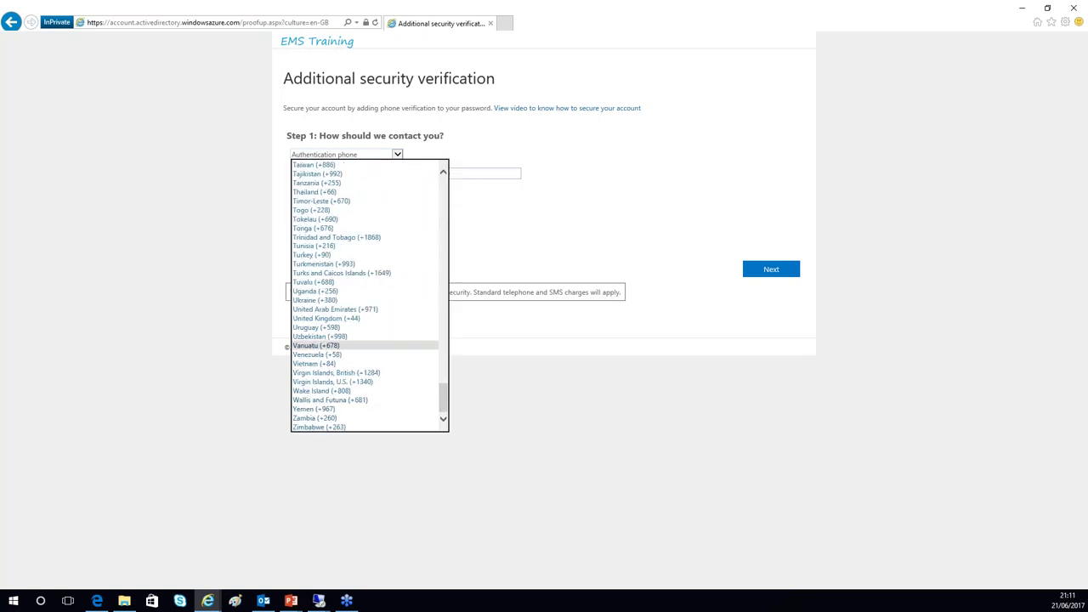
click(326, 318)
key(Tab)
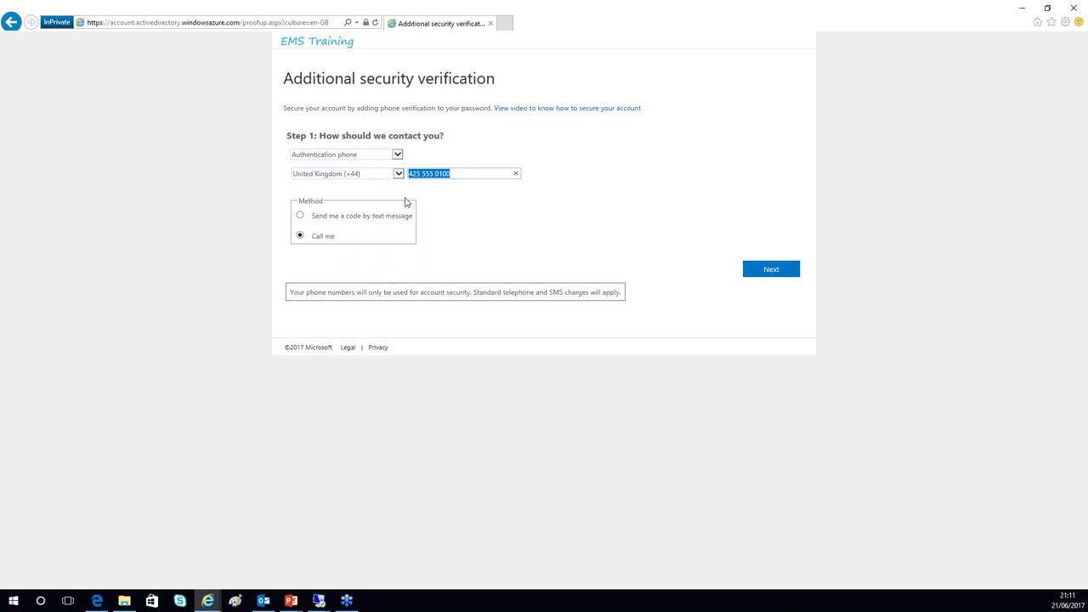
click(771, 270)
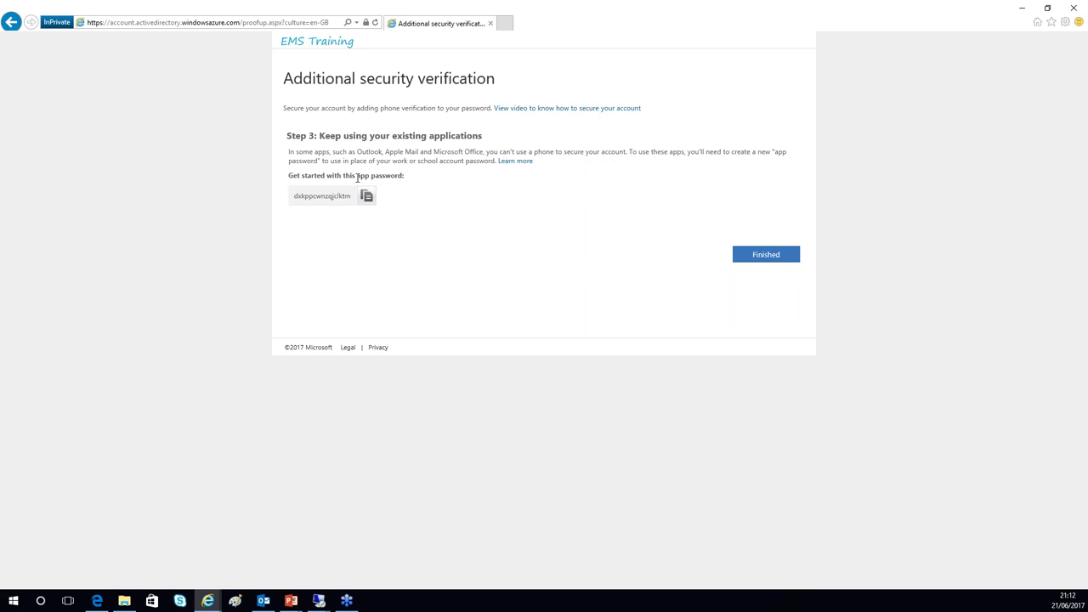
- Select the generated app password, finish verification setup, and open the user's account menu
drag(357, 176, 405, 176)
drag(293, 196, 353, 196)
click(342, 214)
click(774, 258)
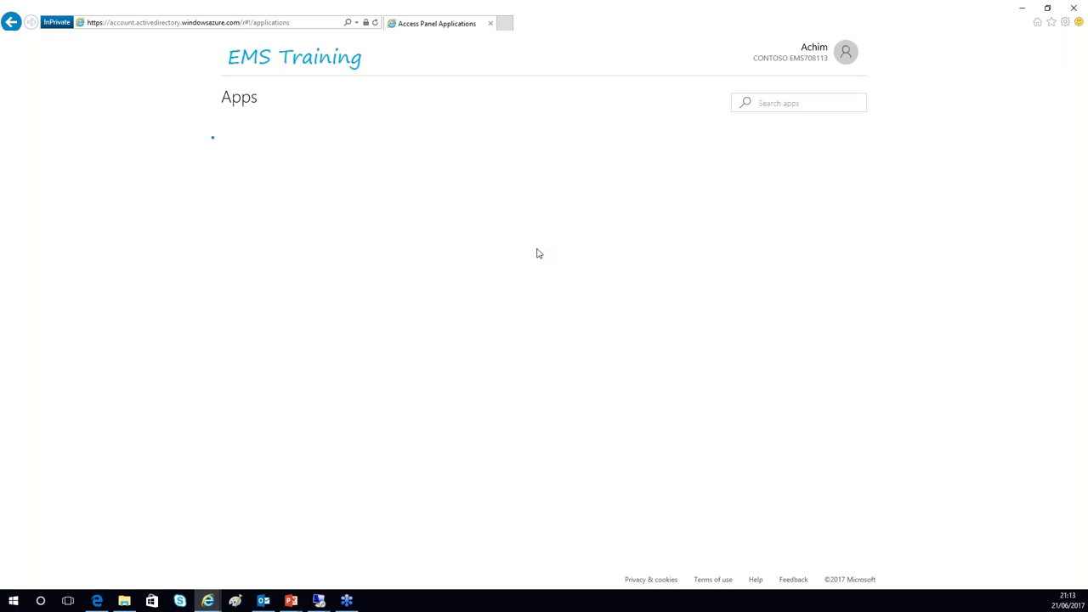
click(814, 51)
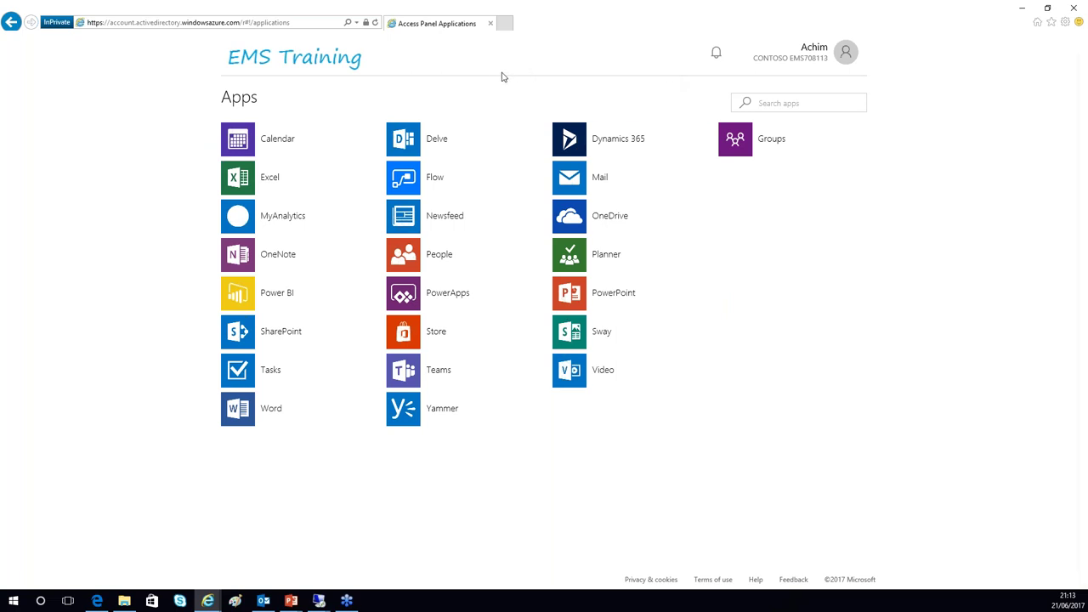
click(808, 49)
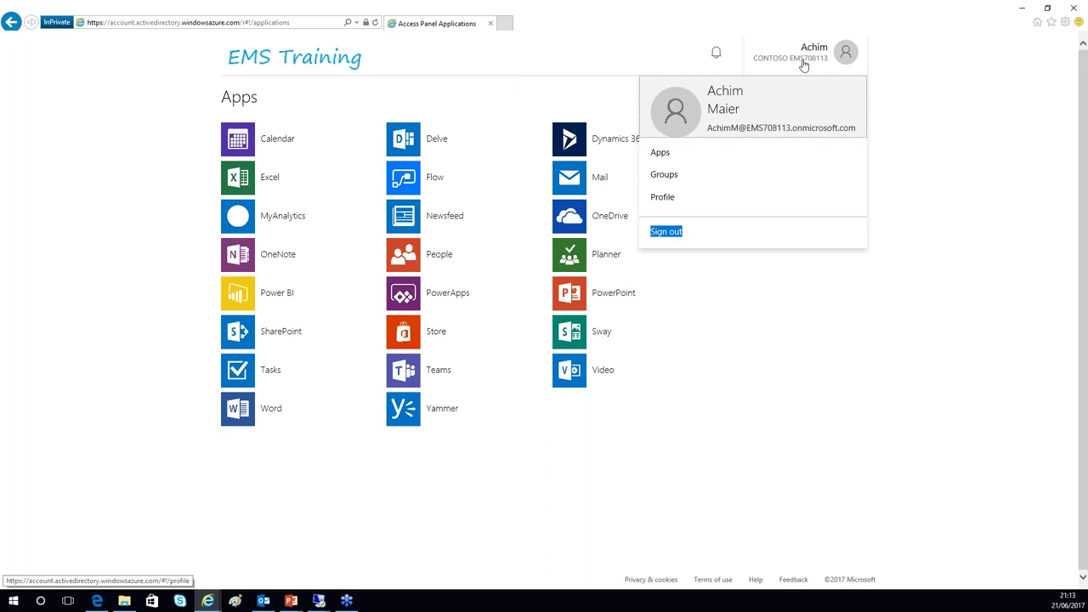
- Sign the user out, close the InPrivate window, and reopen the My Apps portal
click(656, 231)
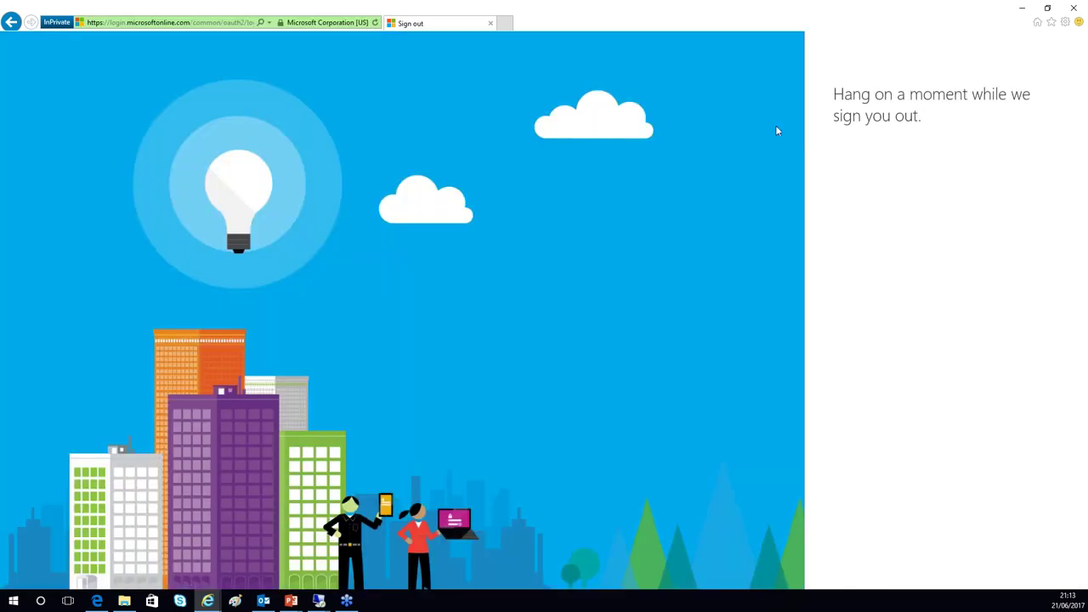
click(490, 24)
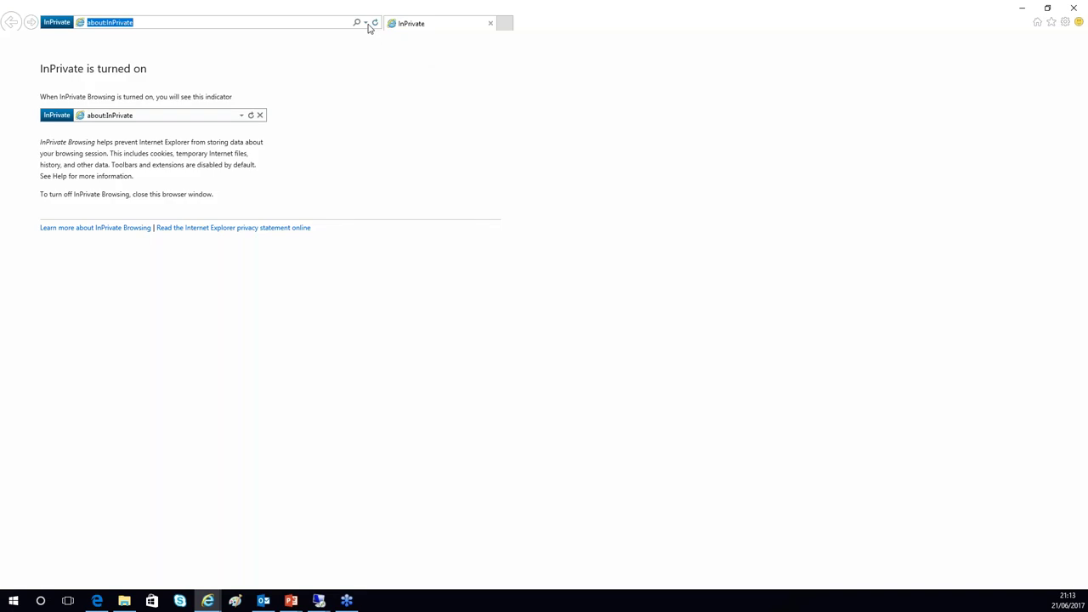
click(367, 23)
click(134, 58)
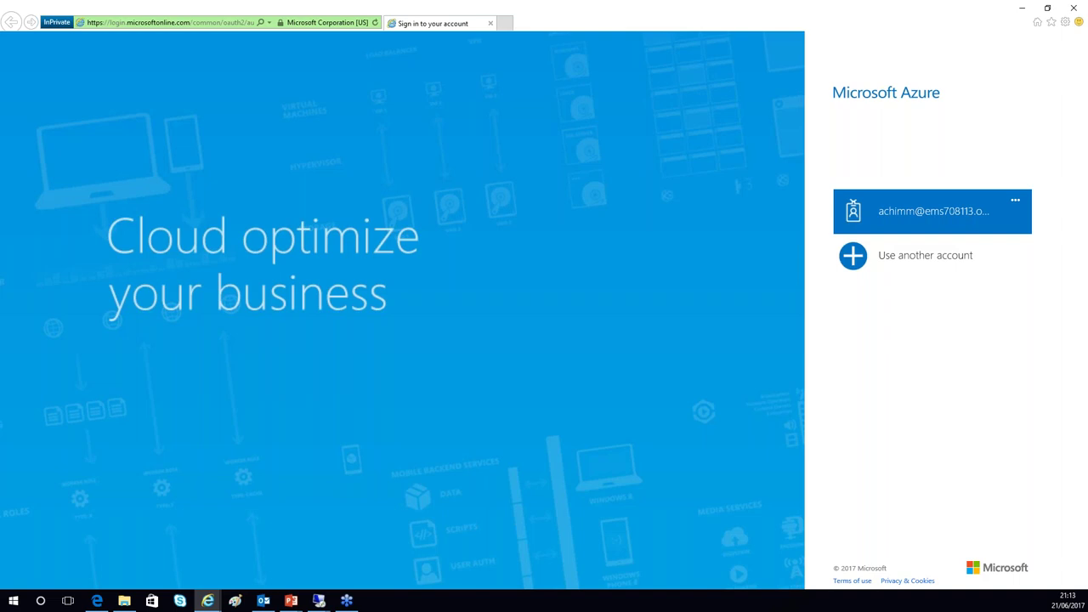
- Sign back in as the enrolled user with the password, then minimize both browser windows
click(919, 213)
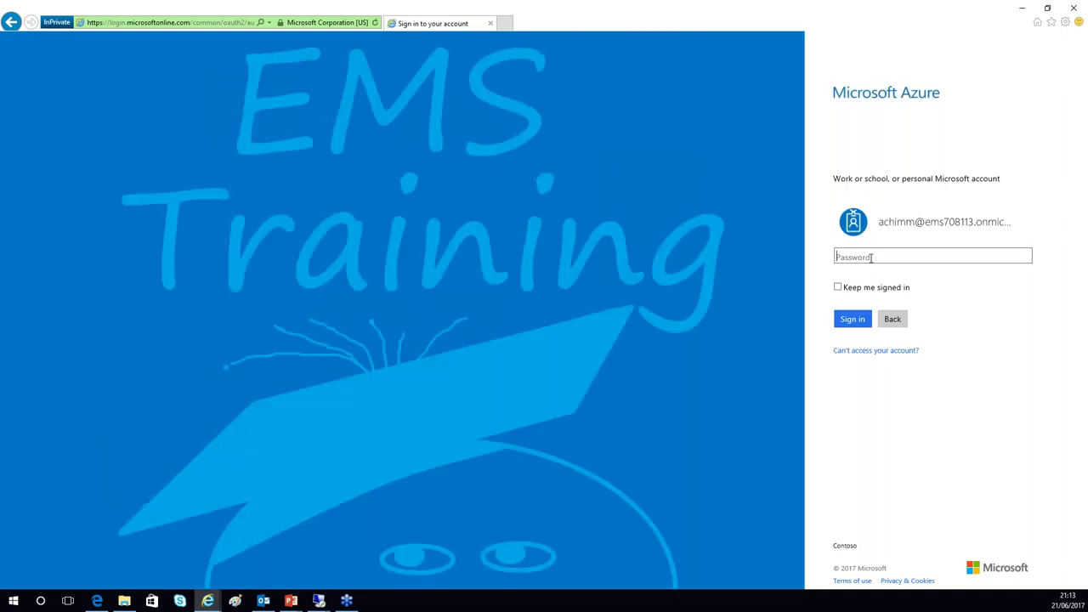
click(871, 258)
text(•••••••••••••••)
click(859, 324)
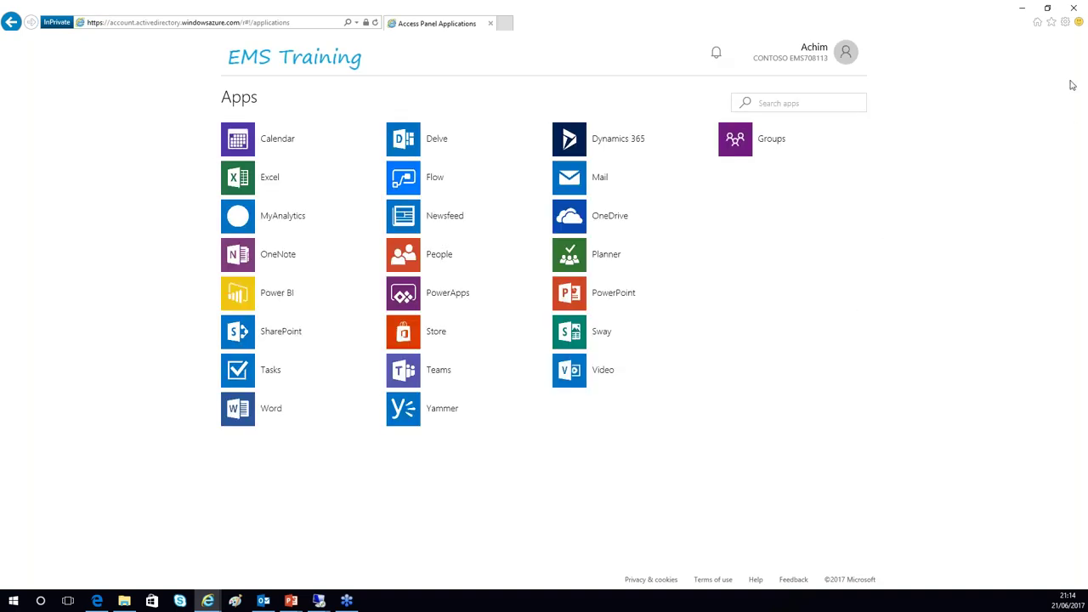
click(1022, 8)
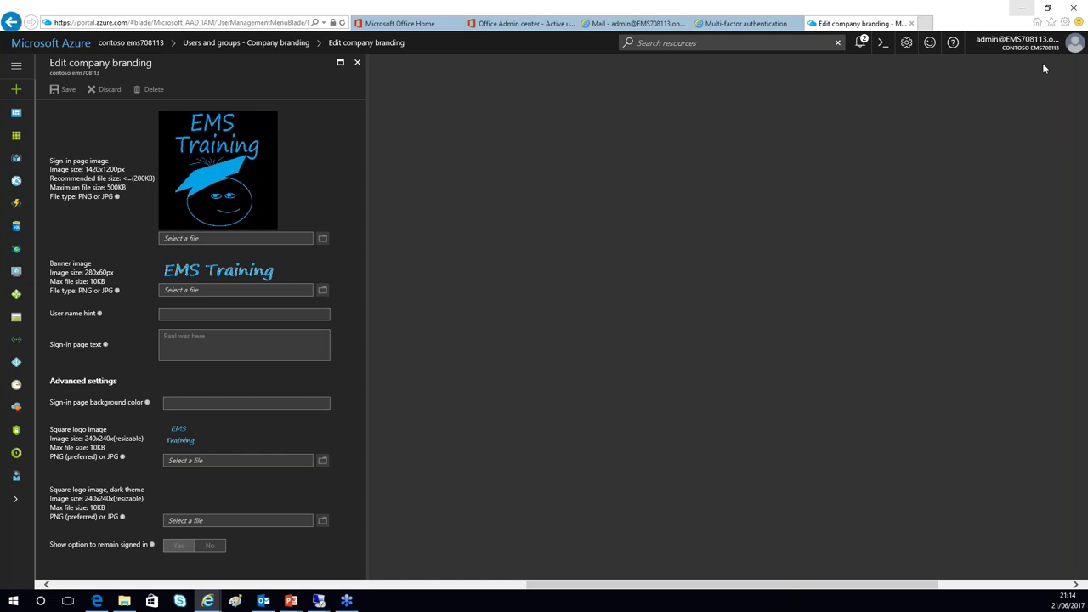
click(1023, 7)
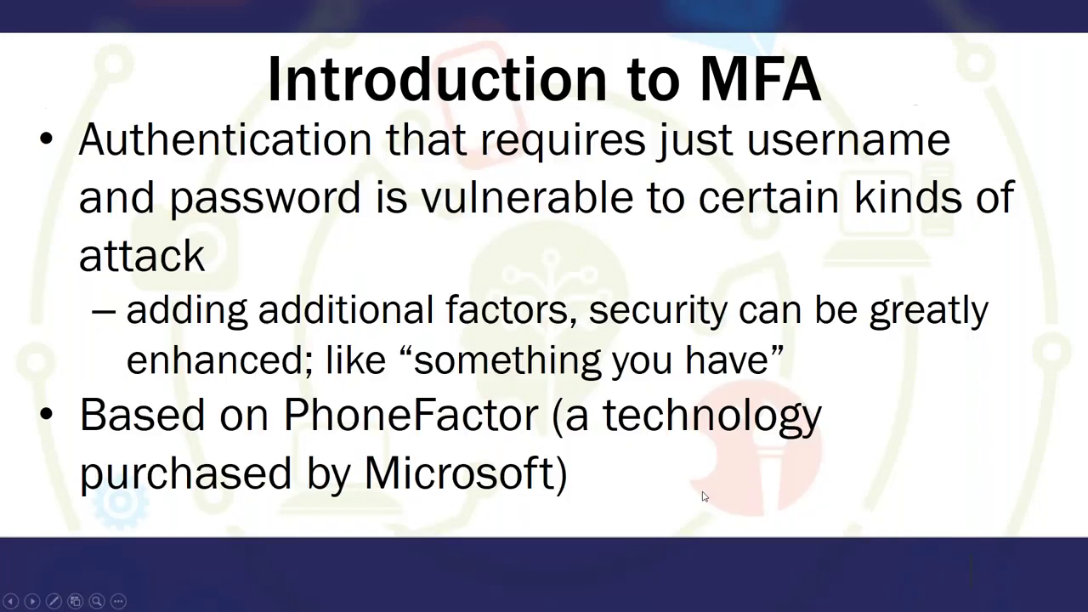
- Advance to the next Introduction to MFA slide and switch to the Laser Pointer
click(703, 496)
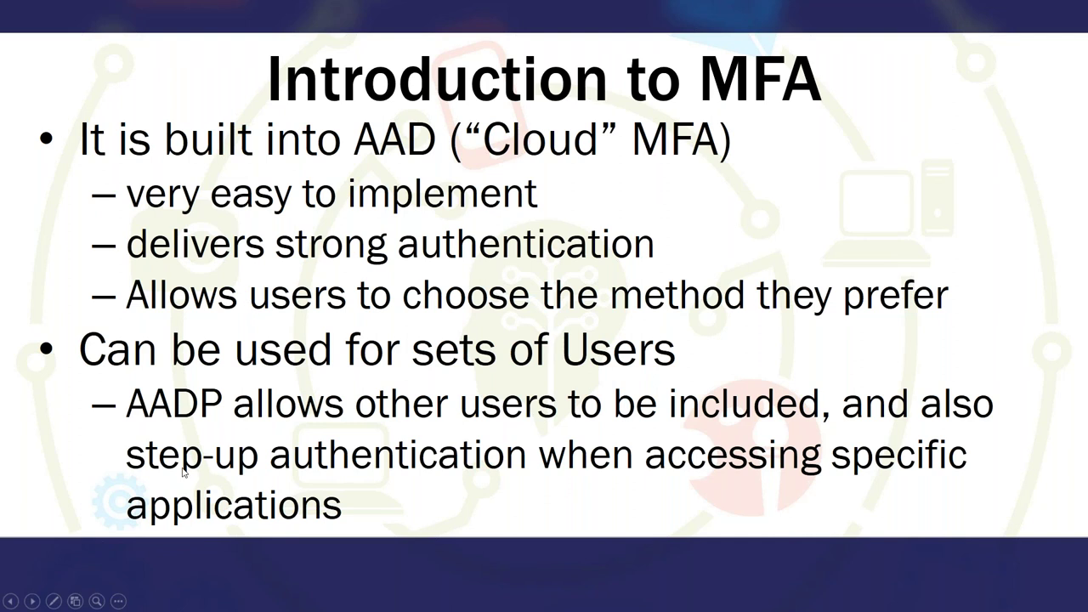
click(54, 601)
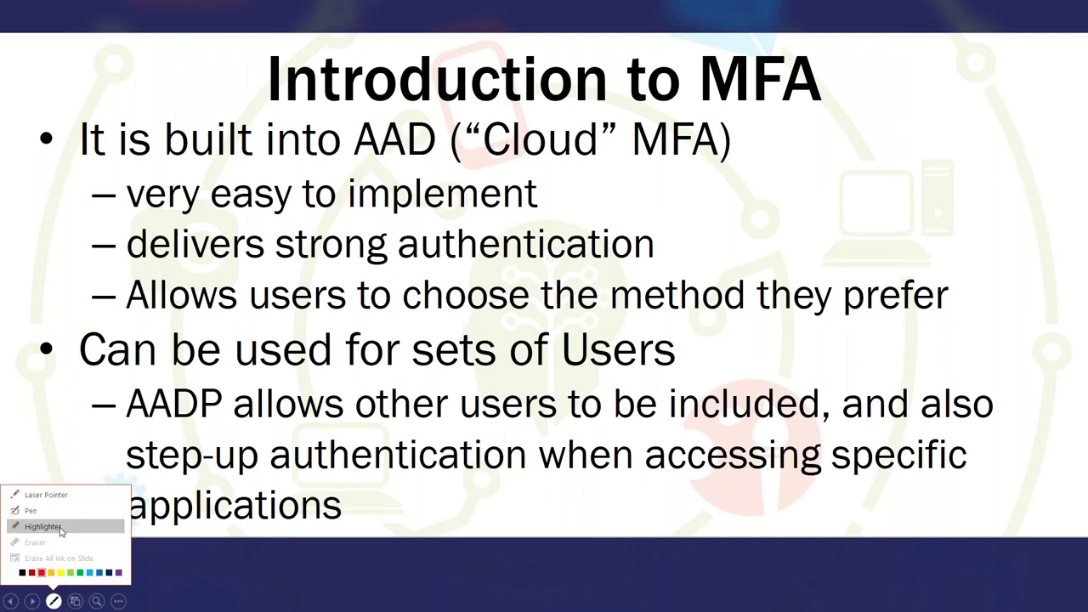
click(44, 495)
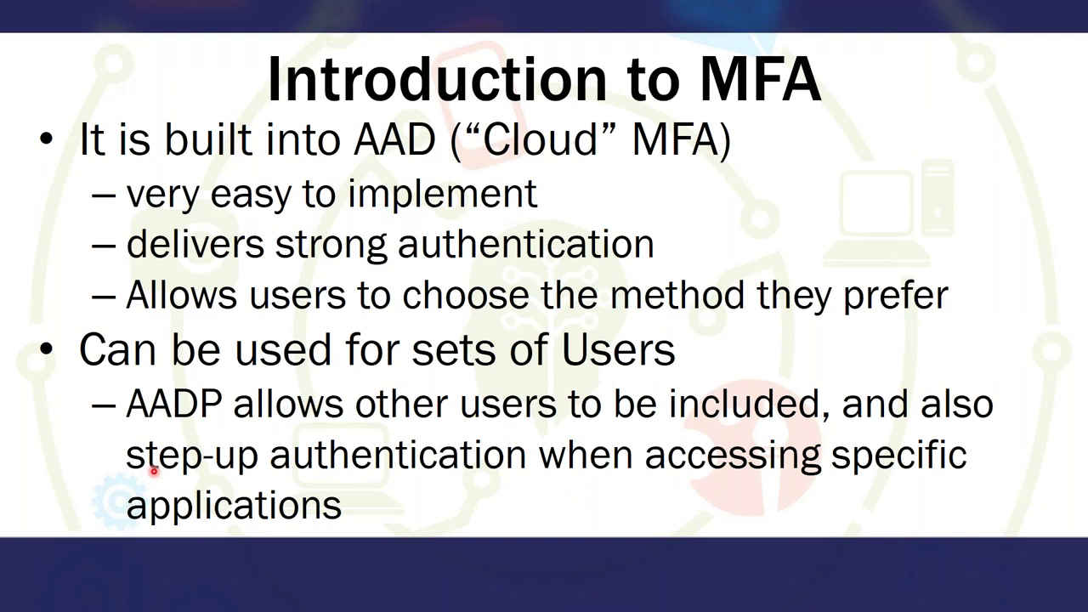